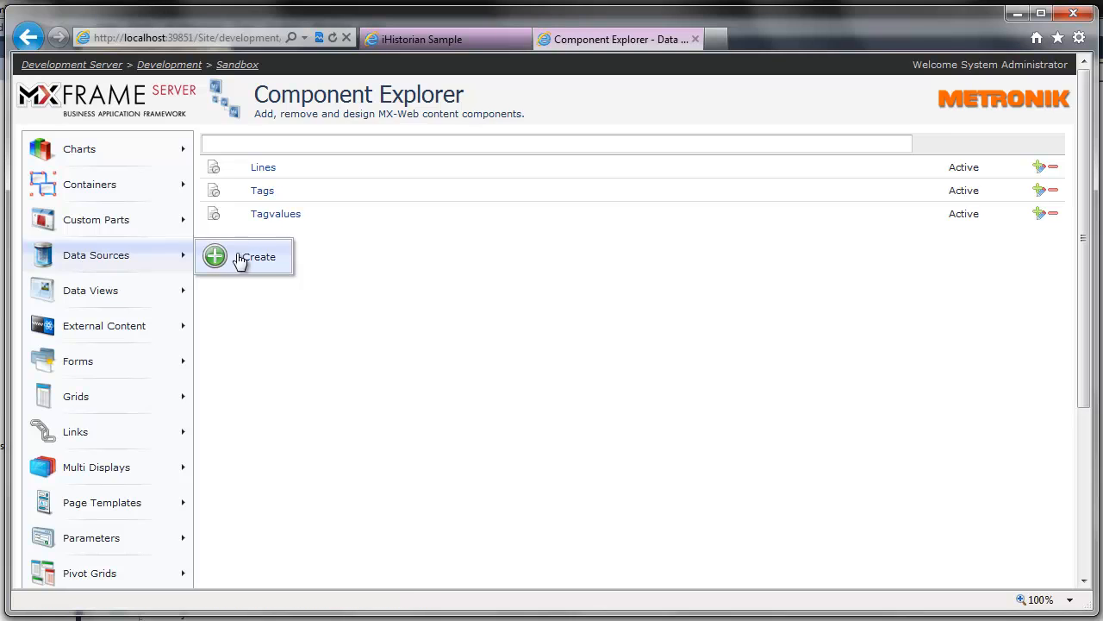
- Create the data source HistorianTags with the command text "select * from ihtags" and the IH connection, and save it
{"action": "left_click", "coordinate": [261, 192]}
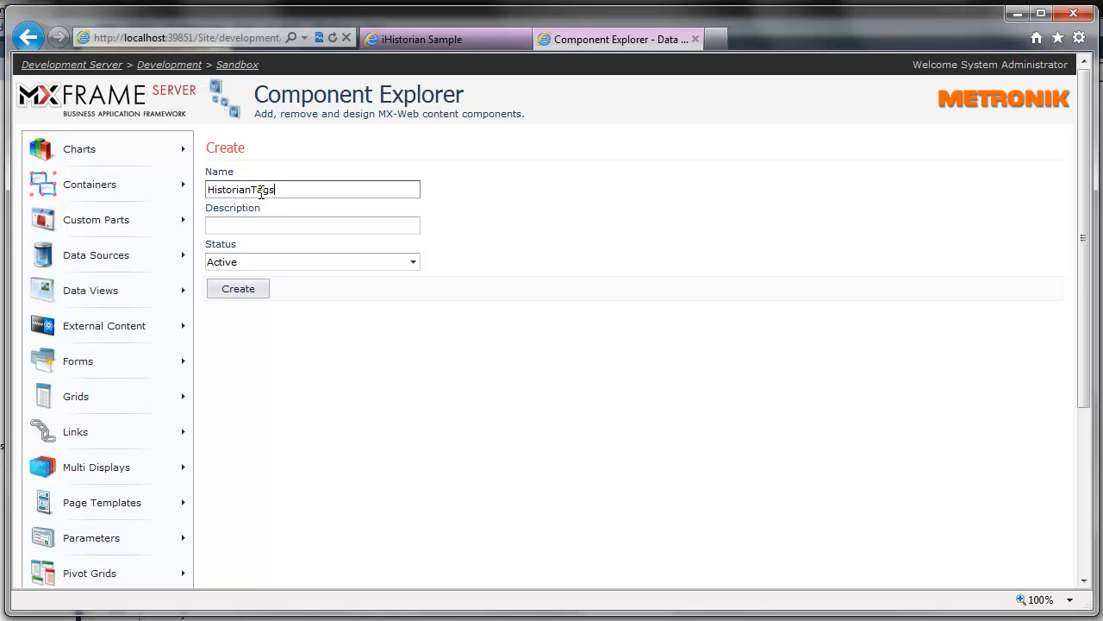
{"action": "left_click", "coordinate": [252, 290]}
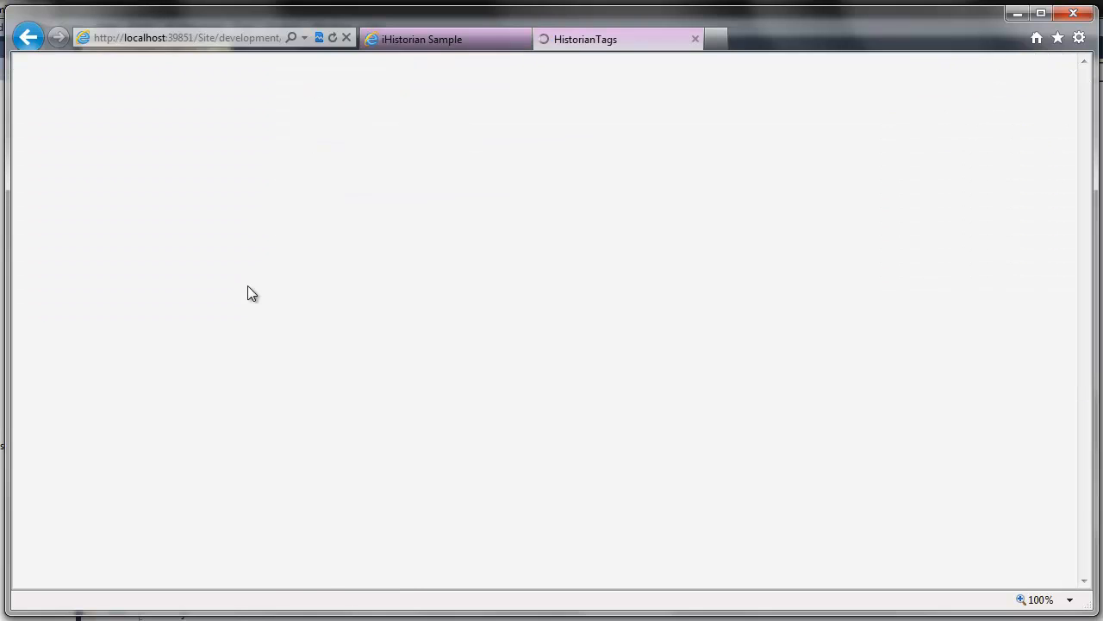
{"action": "left_click", "coordinate": [739, 286]}
{"action": "type", "text": "select * from ihtags"}
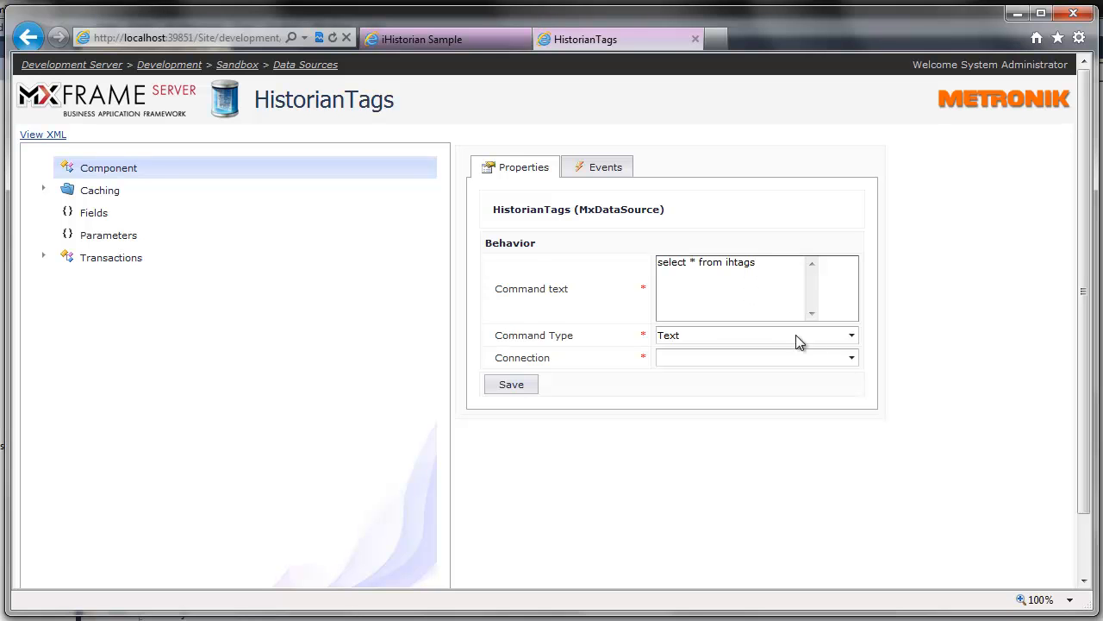
{"action": "left_click", "coordinate": [851, 358]}
{"action": "left_click", "coordinate": [824, 386]}
{"action": "left_click", "coordinate": [517, 386]}
- Add a String field named TagName to the HistorianTags data source and save it
{"action": "left_click", "coordinate": [84, 215]}
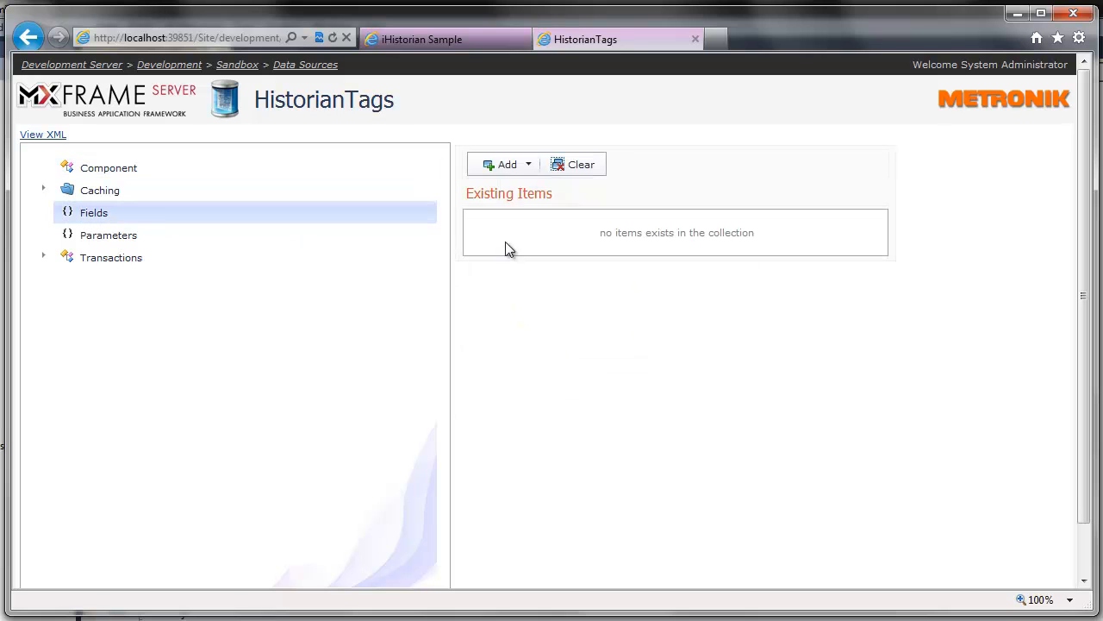
{"action": "left_click", "coordinate": [507, 164]}
{"action": "left_click", "coordinate": [508, 188]}
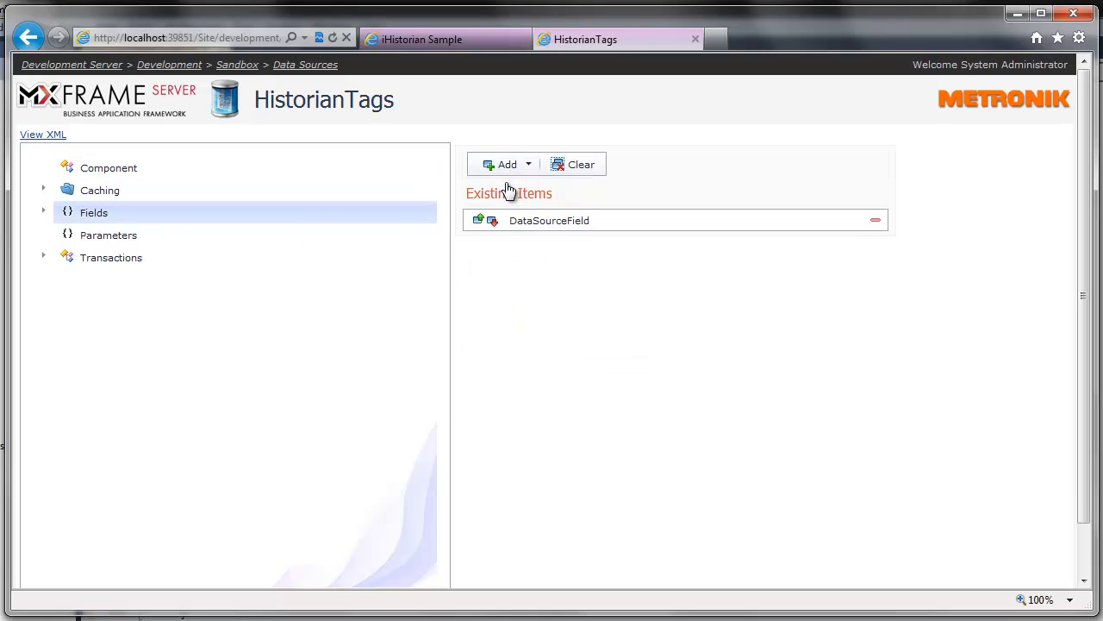
{"action": "left_click", "coordinate": [43, 212]}
{"action": "left_click", "coordinate": [135, 244]}
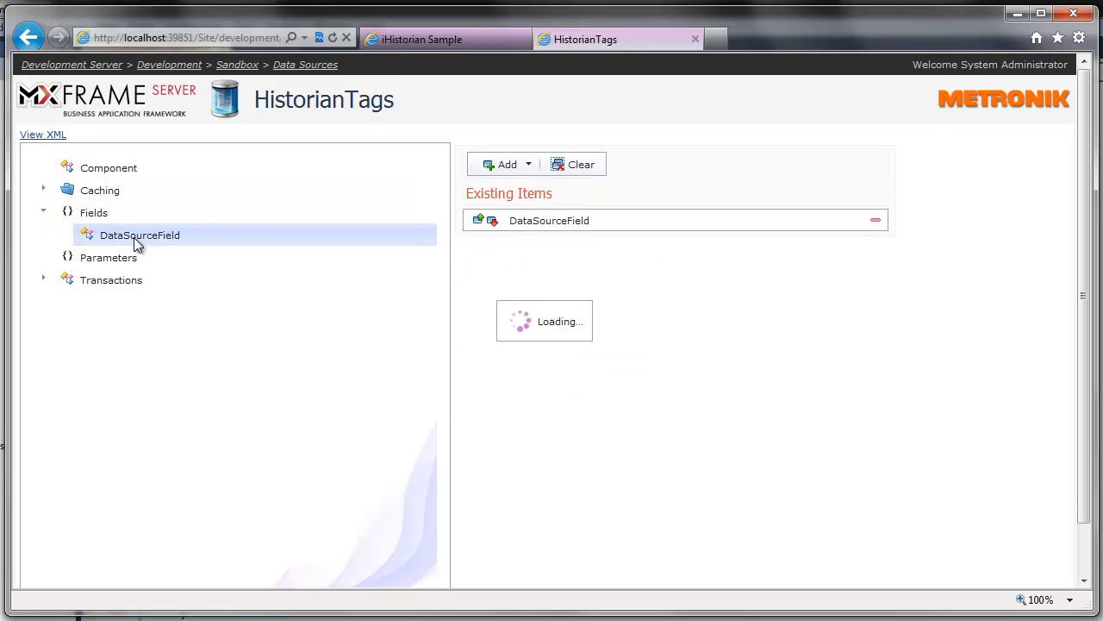
{"action": "left_click", "coordinate": [723, 353]}
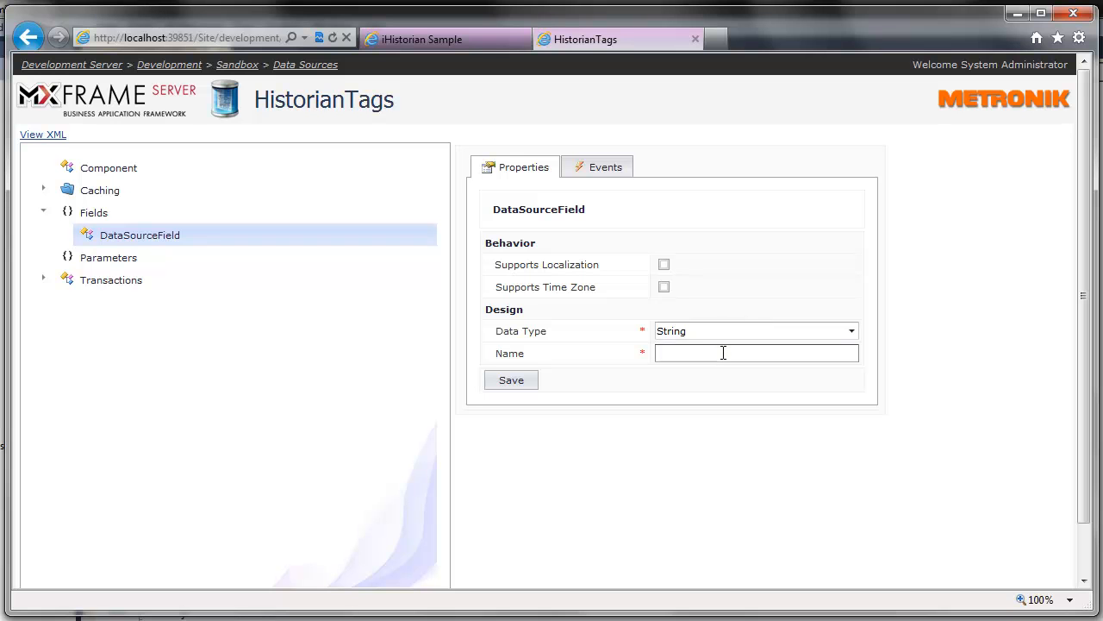
{"action": "left_click", "coordinate": [520, 382]}
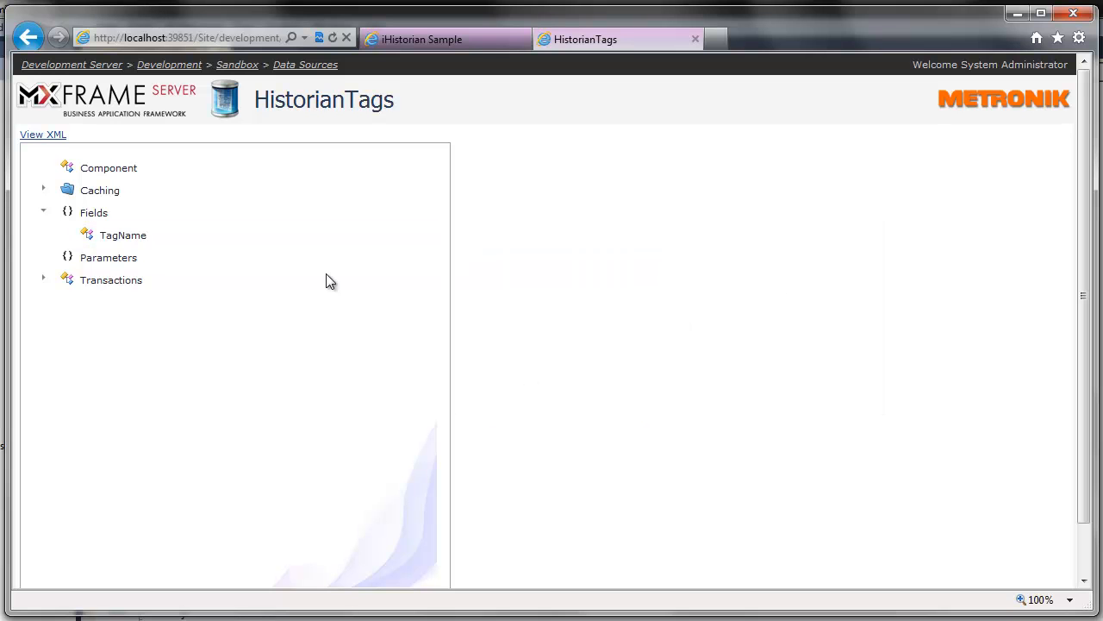
- Return to the data sources list and create an active data source named IhValues
{"action": "left_click", "coordinate": [312, 67]}
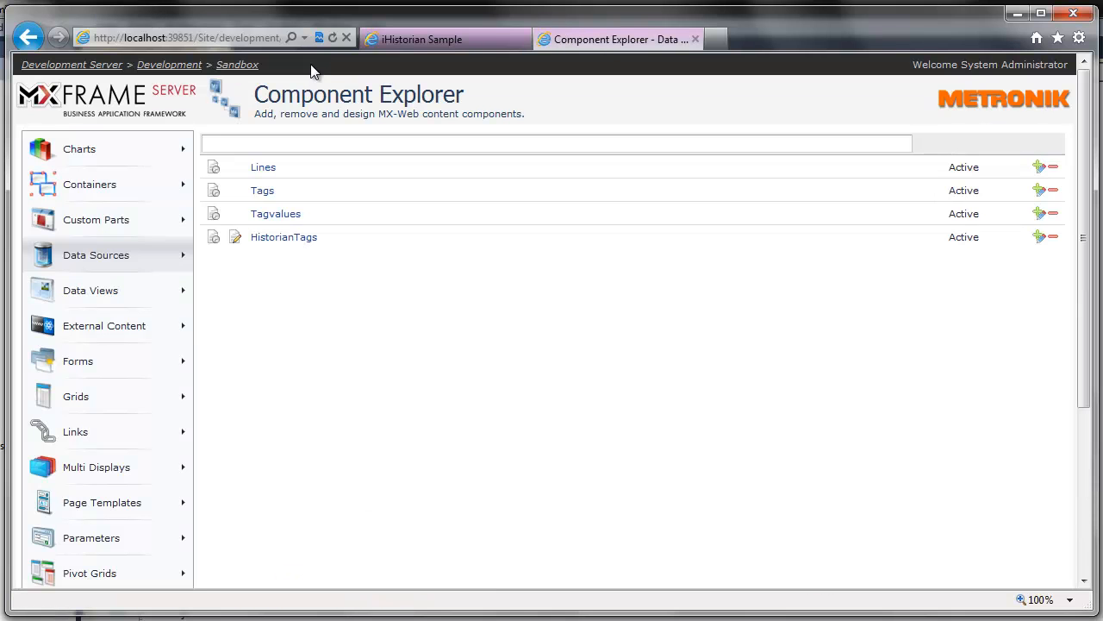
{"action": "mouse_move", "coordinate": [186, 259]}
{"action": "left_click", "coordinate": [241, 261]}
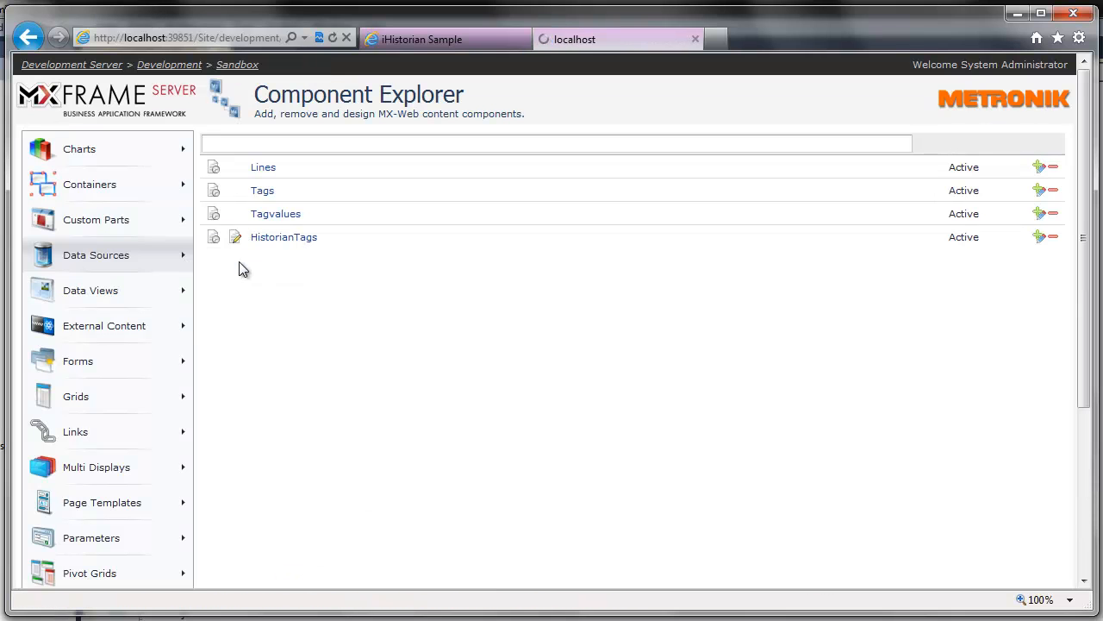
{"action": "left_click", "coordinate": [405, 189]}
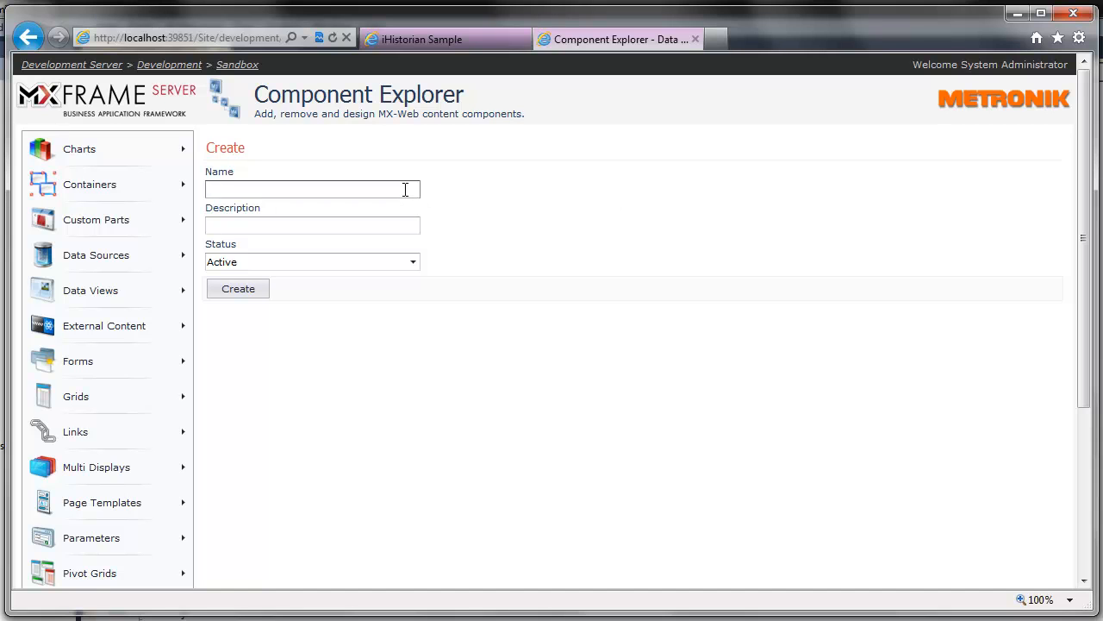
{"action": "type", "text": "I"}
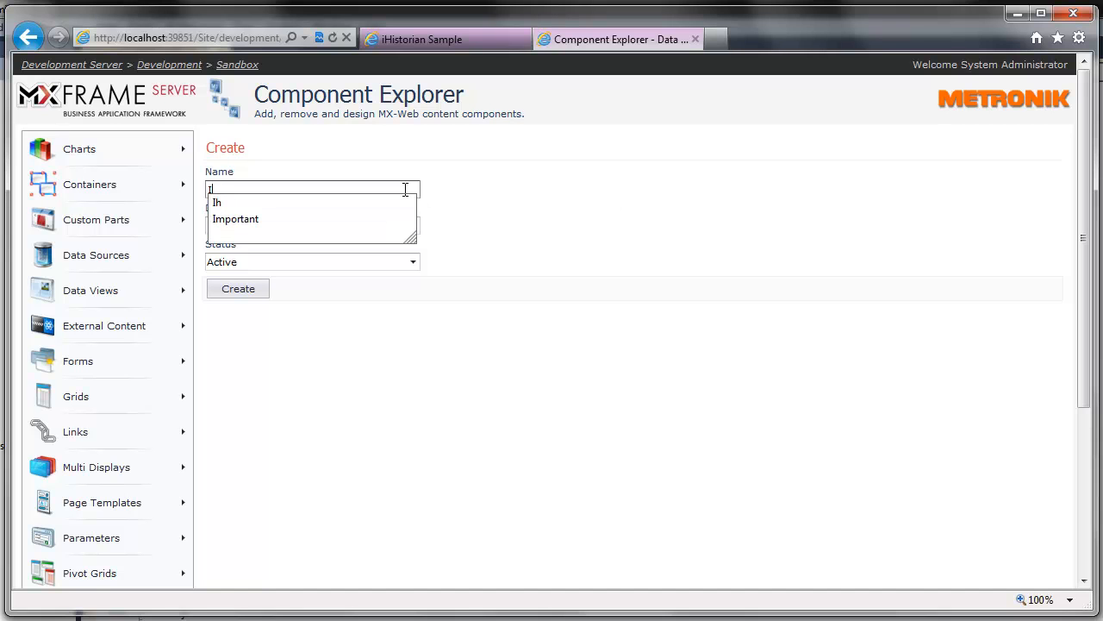
{"action": "type", "text": "hValues"}
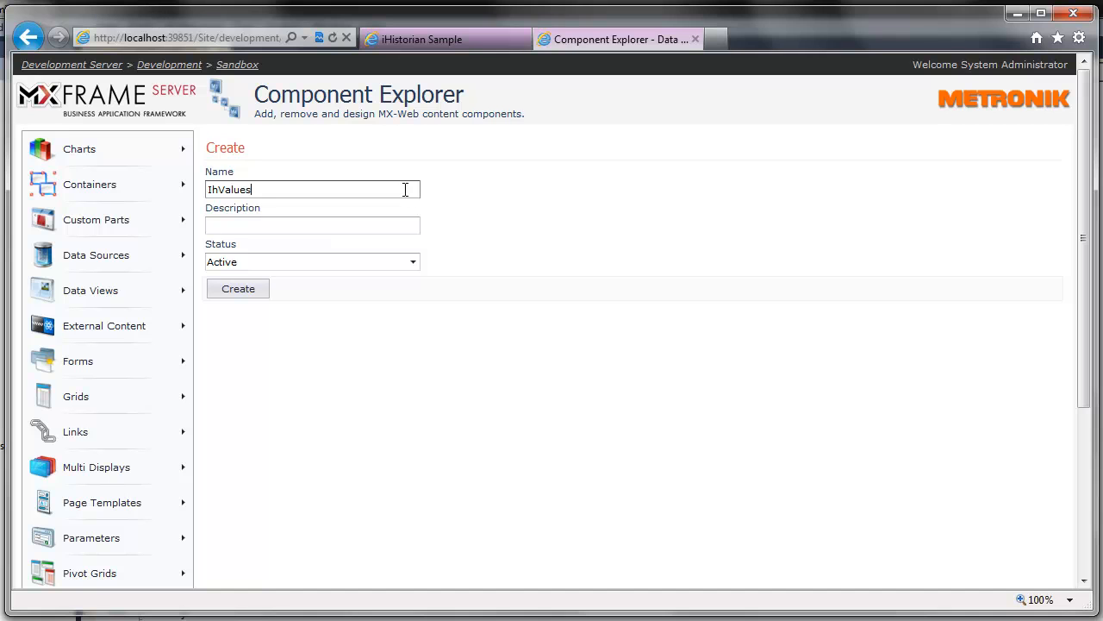
{"action": "left_click", "coordinate": [243, 288]}
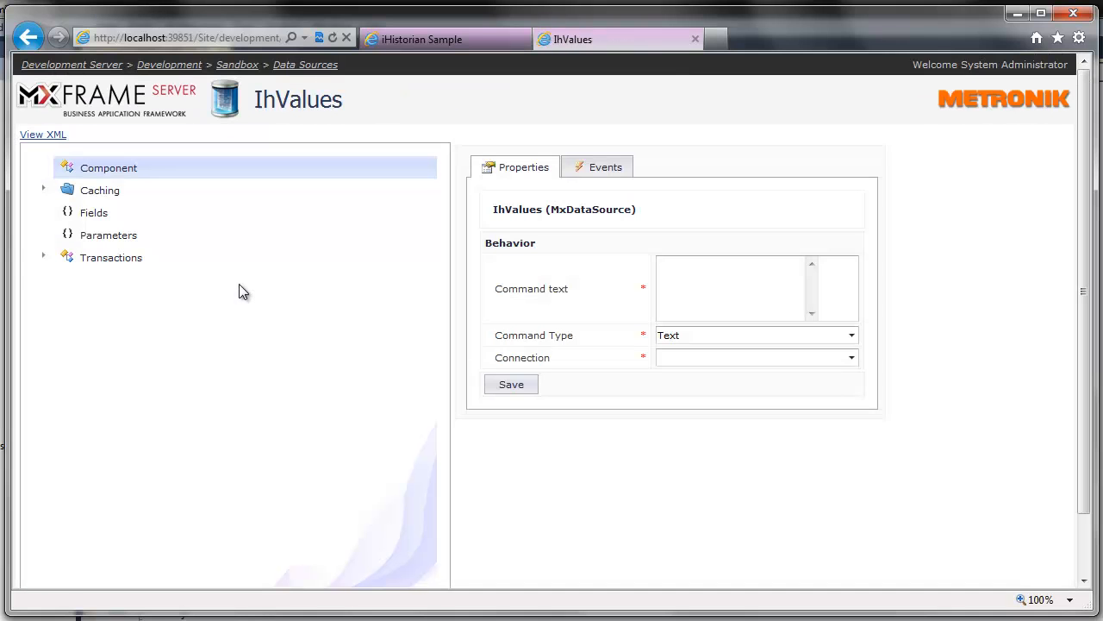
{"action": "left_click", "coordinate": [678, 278]}
{"action": "type", "text": "select * from ihrawda"}
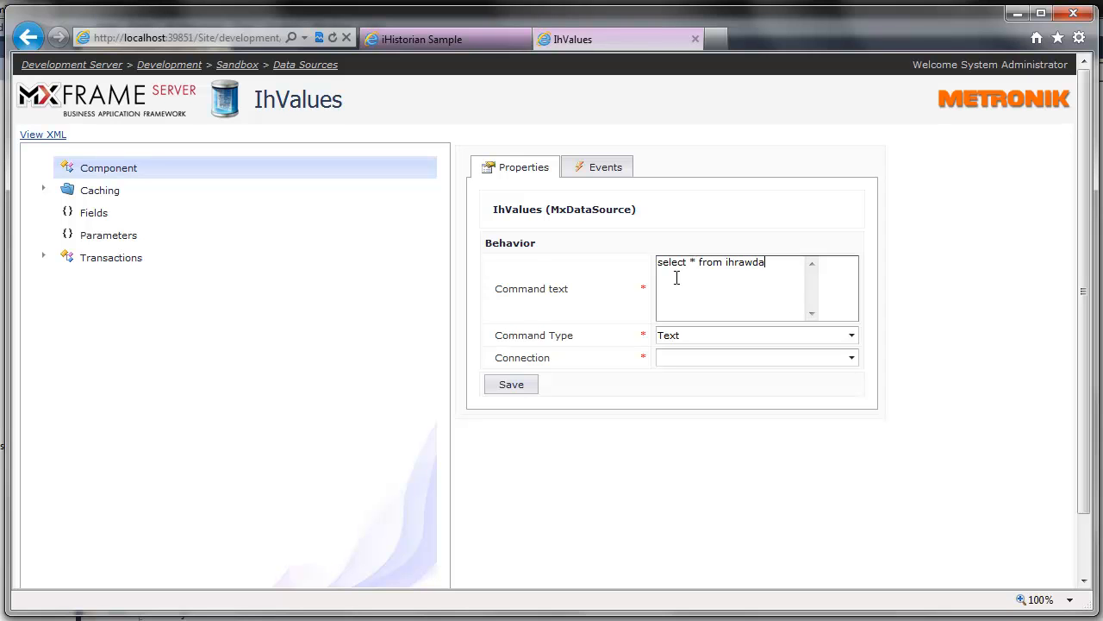
{"action": "type", "text": "ta where tagname = @tagname"}
{"action": "left_click", "coordinate": [840, 360]}
{"action": "left_click", "coordinate": [829, 387]}
{"action": "left_click", "coordinate": [523, 390]}
- Add two data source fields to the IhValues field collection
{"action": "left_click", "coordinate": [76, 216]}
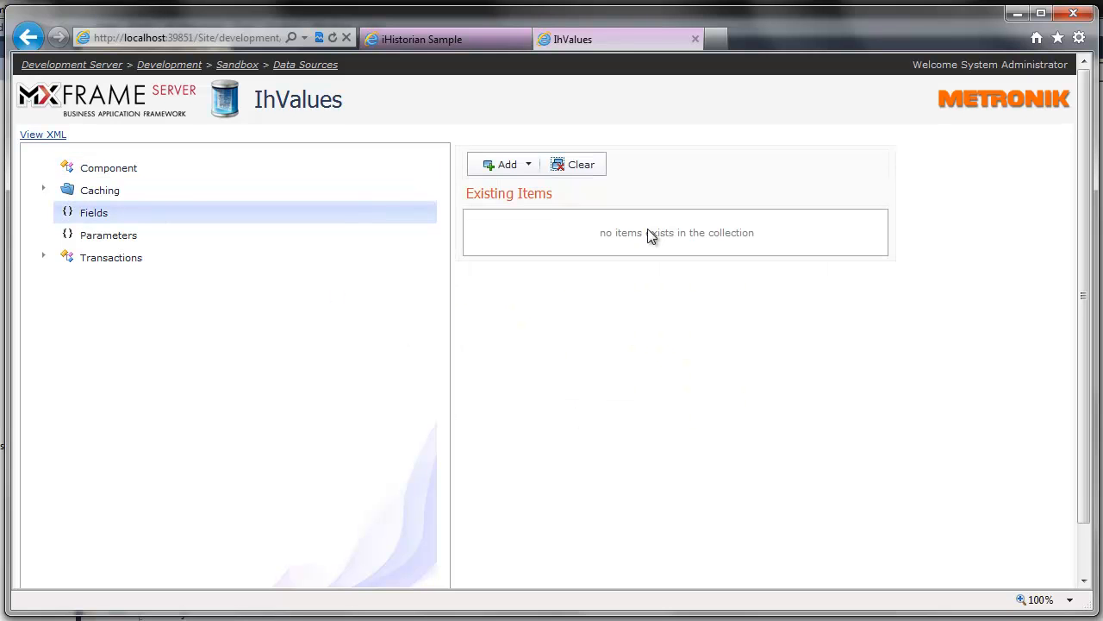
{"action": "left_click", "coordinate": [510, 186]}
{"action": "left_click", "coordinate": [506, 185]}
- Configure the first IhValues field with the name Timestamp and the data type Date, and save it
{"action": "left_click", "coordinate": [43, 212]}
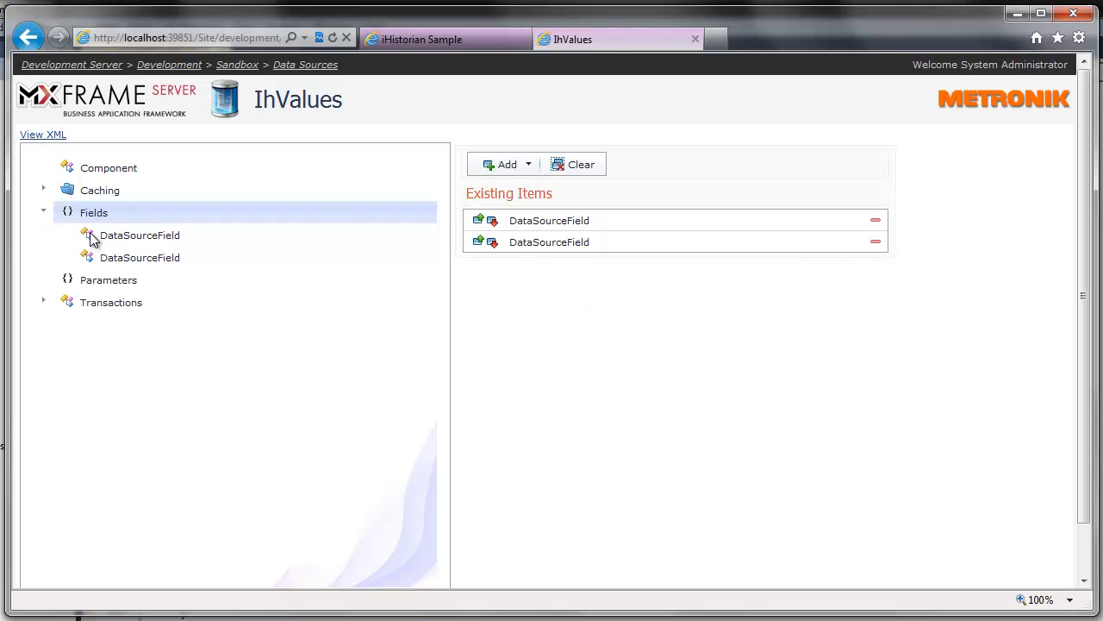
{"action": "left_click", "coordinate": [93, 238]}
{"action": "left_click", "coordinate": [763, 351]}
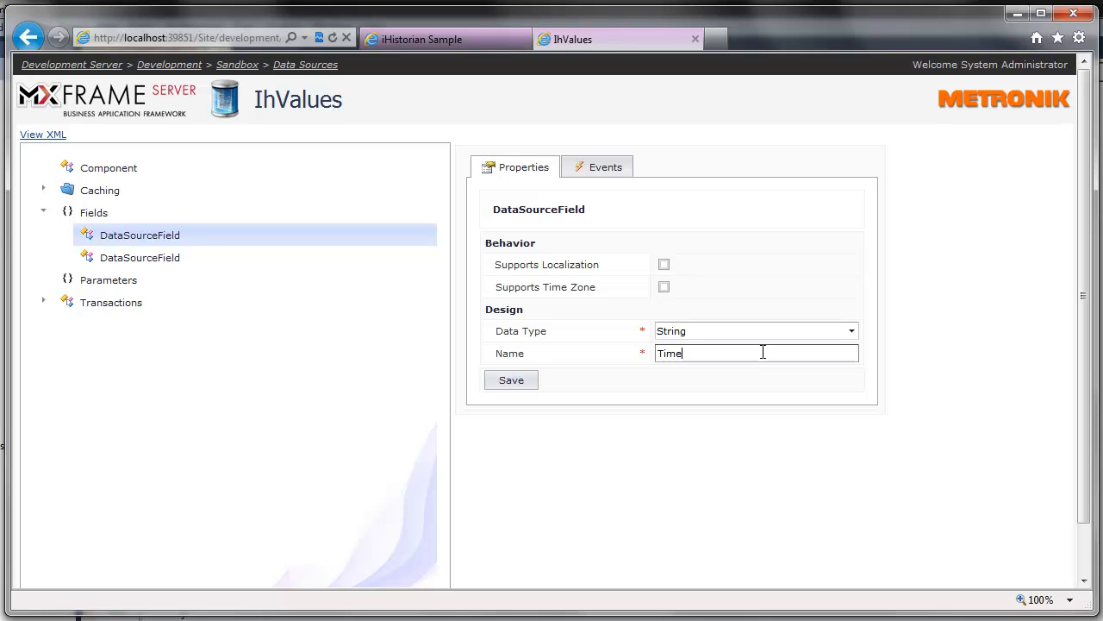
{"action": "left_click", "coordinate": [851, 332]}
{"action": "left_click", "coordinate": [823, 391]}
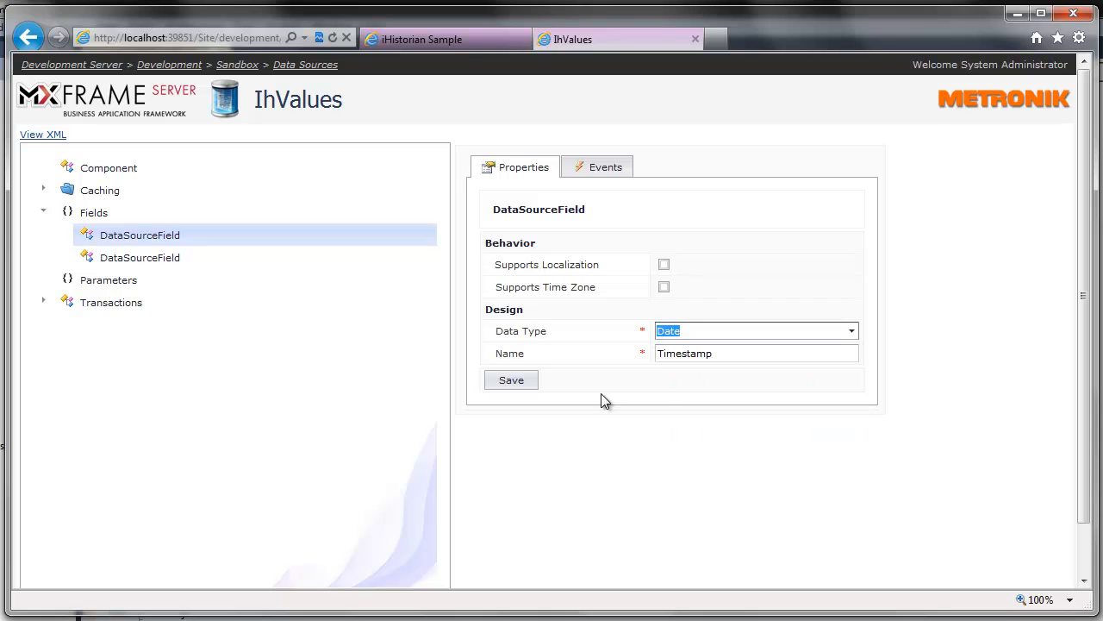
{"action": "left_click", "coordinate": [517, 384]}
- Choose a data type for the second IhValues field, name it Value, and save it
{"action": "left_click", "coordinate": [377, 258]}
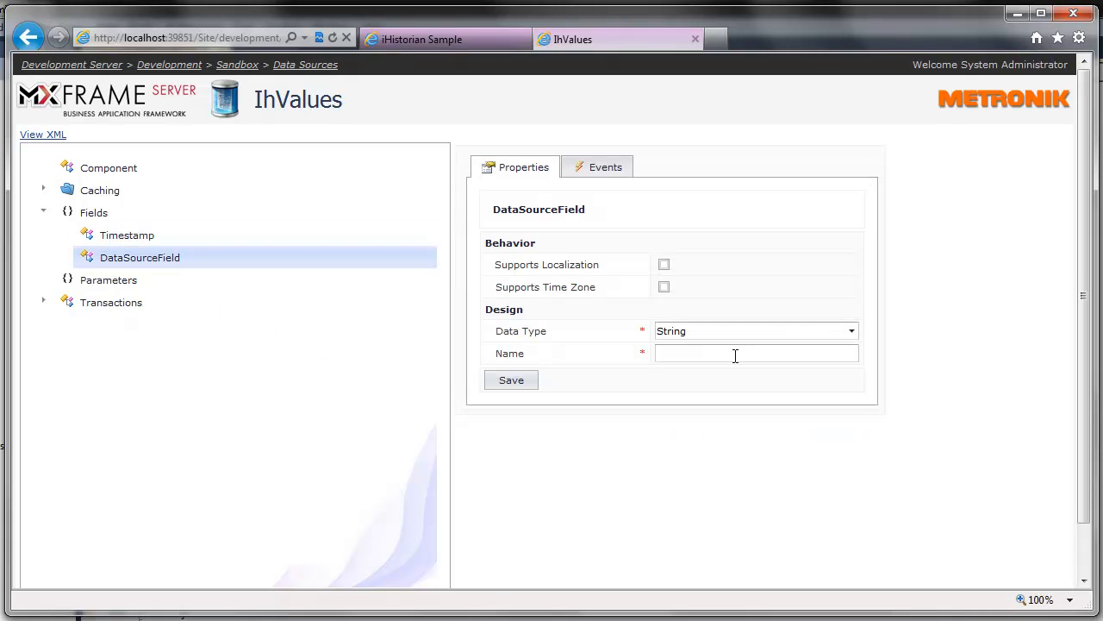
{"action": "left_click", "coordinate": [736, 330]}
{"action": "left_click", "coordinate": [736, 377]}
{"action": "left_click", "coordinate": [737, 354]}
{"action": "type", "text": "Value"}
{"action": "left_click", "coordinate": [517, 384]}
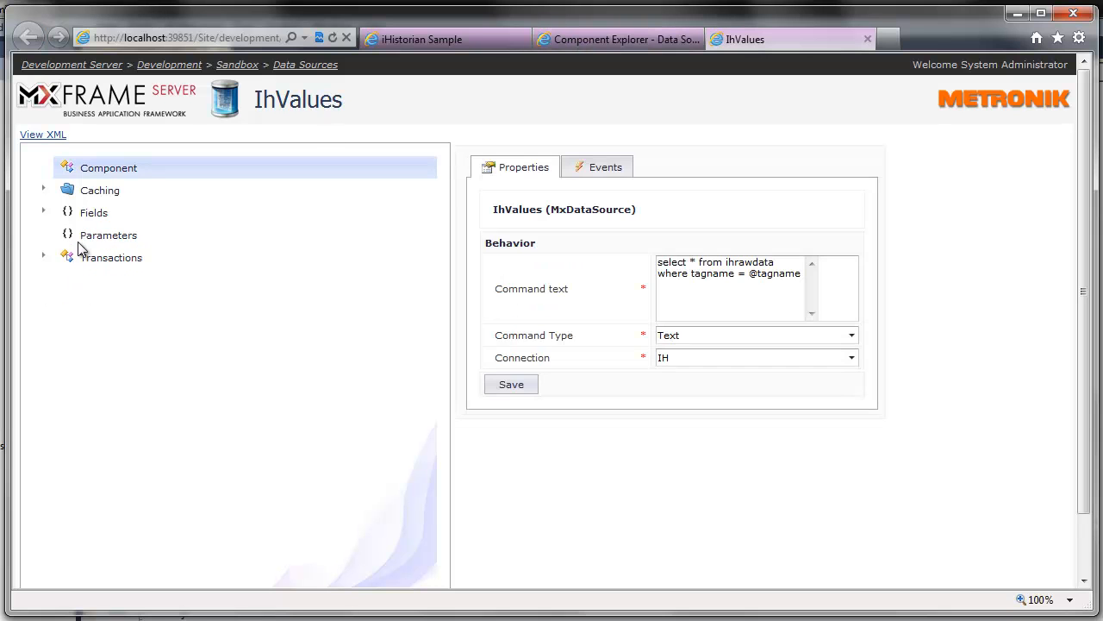
{"action": "left_click", "coordinate": [86, 236]}
{"action": "left_click", "coordinate": [510, 165]}
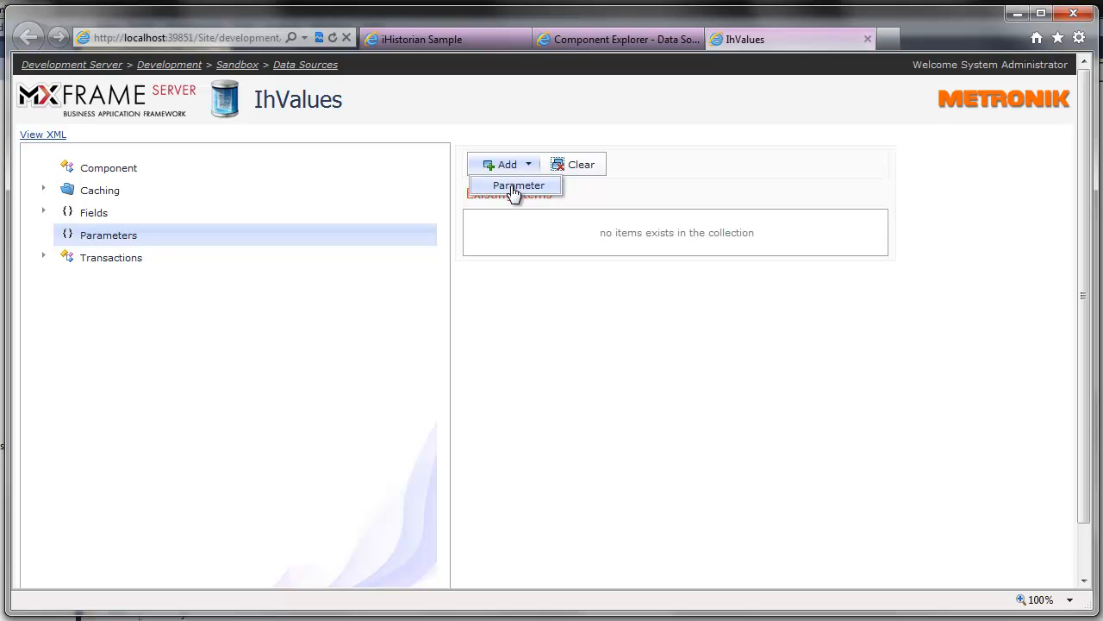
{"action": "left_click", "coordinate": [515, 187]}
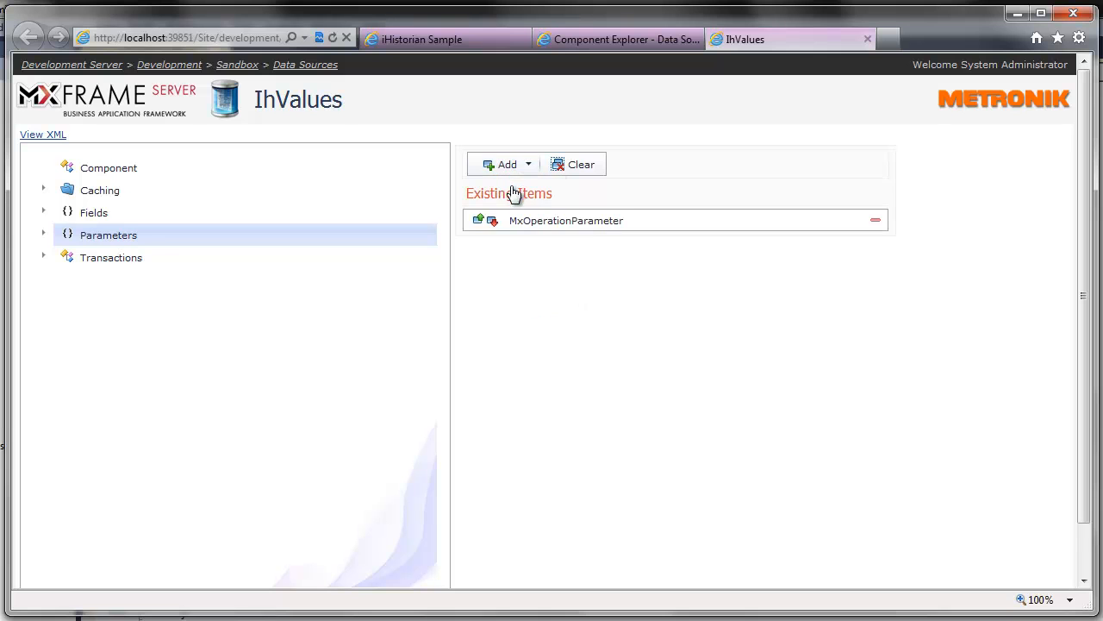
{"action": "left_click", "coordinate": [43, 235]}
{"action": "left_click", "coordinate": [117, 258]}
{"action": "left_click", "coordinate": [740, 376]}
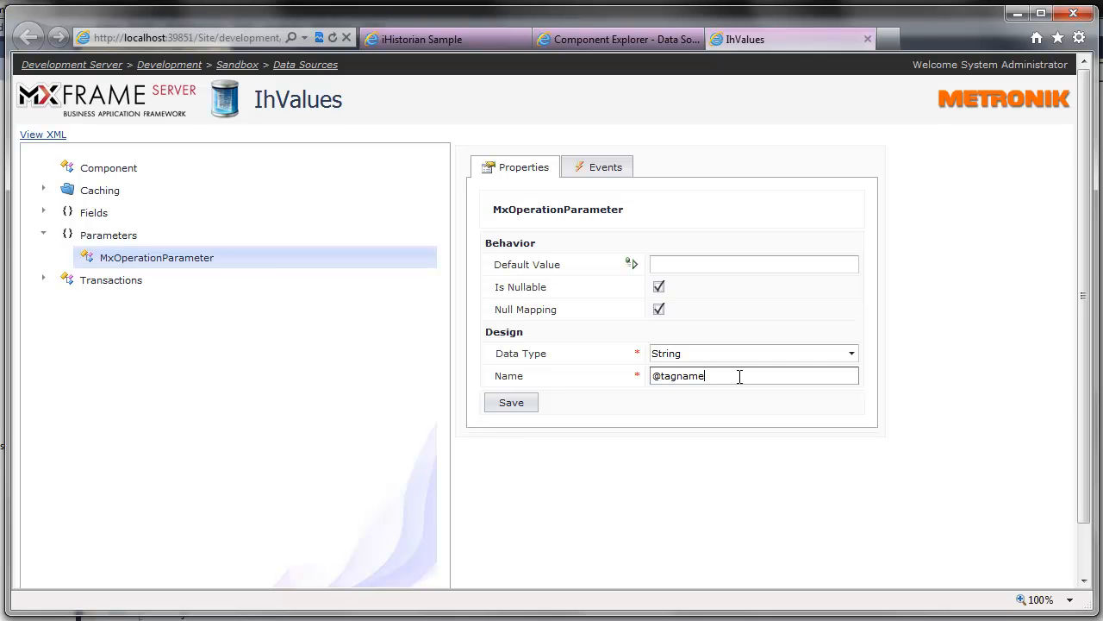
{"action": "left_click", "coordinate": [504, 407]}
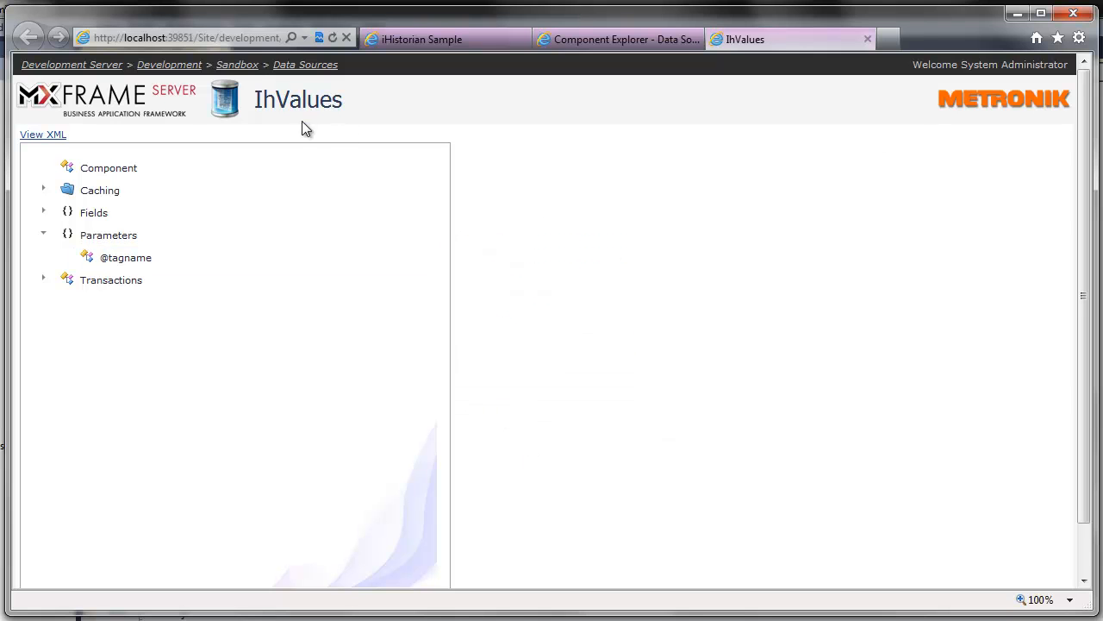
- Return to the component list and create a grid component named TagsGrid
{"action": "left_click", "coordinate": [294, 71]}
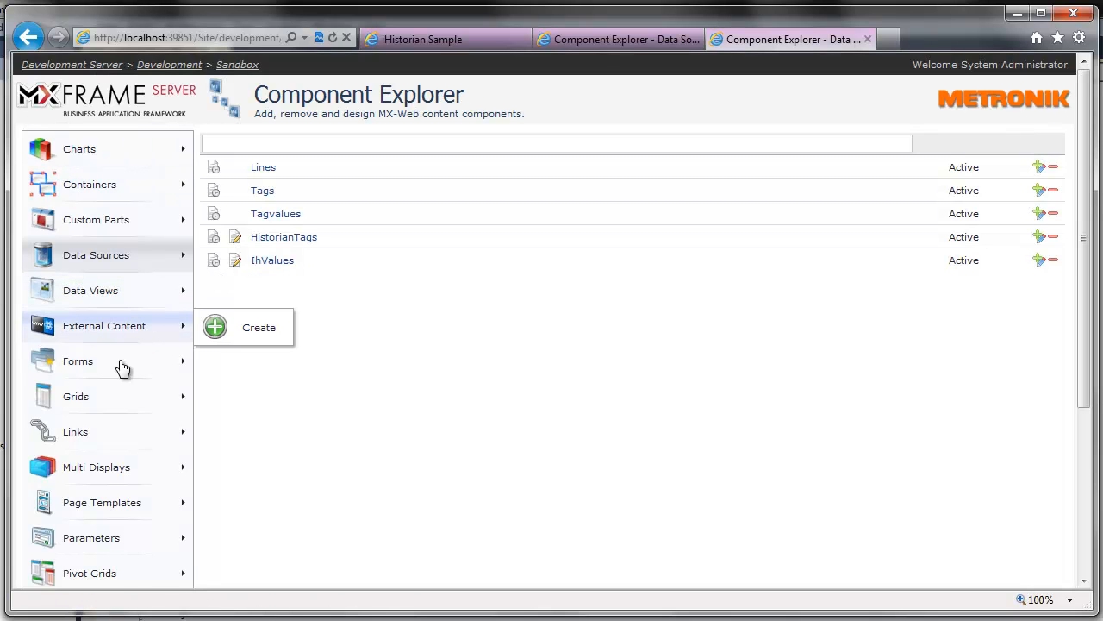
{"action": "mouse_move", "coordinate": [113, 397]}
{"action": "left_click", "coordinate": [244, 396]}
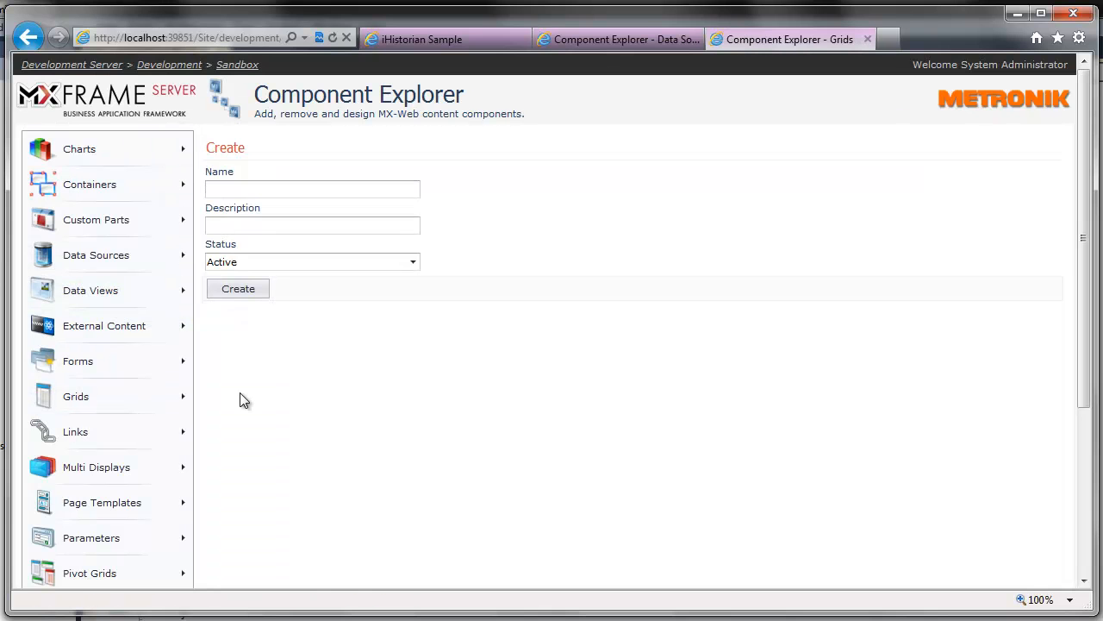
{"action": "left_click", "coordinate": [278, 188]}
{"action": "type", "text": "TagsGrid"}
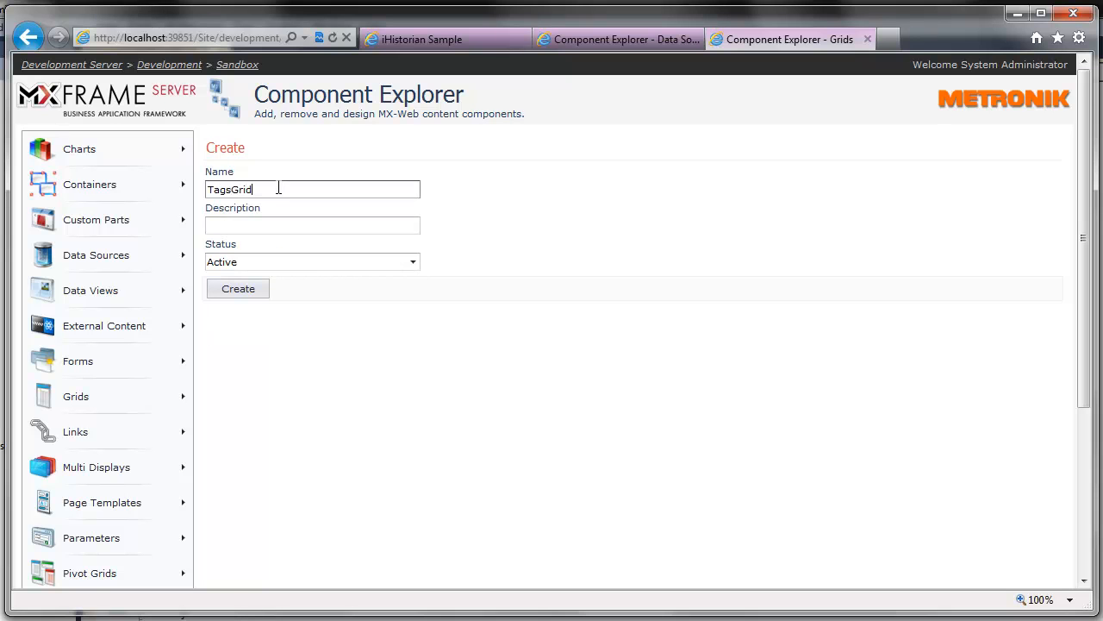
{"action": "left_click", "coordinate": [244, 293]}
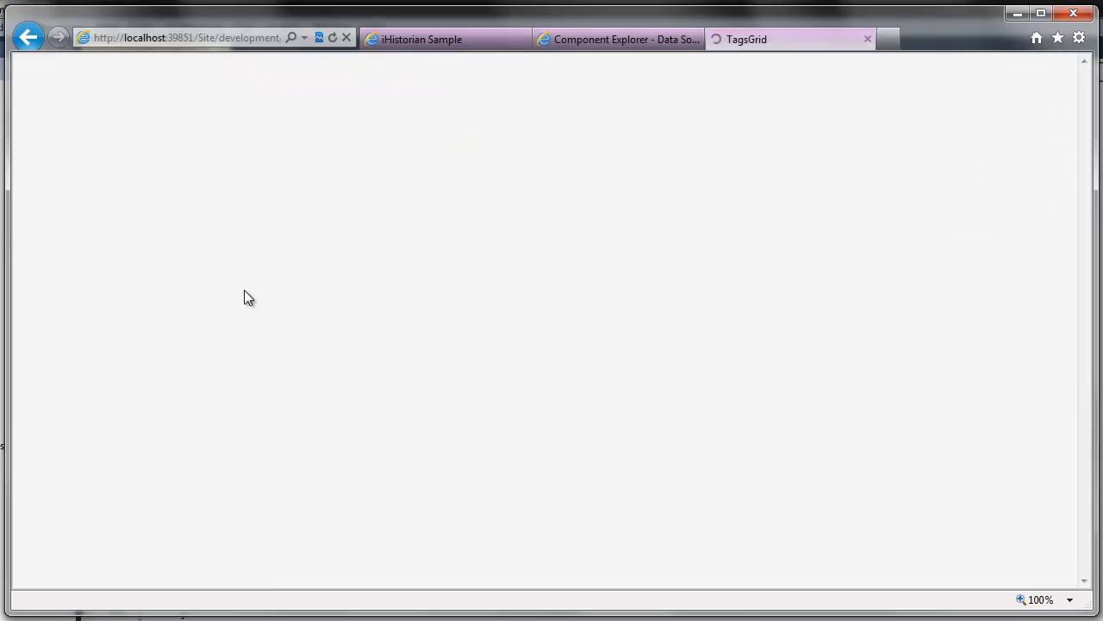
- Add HistorianTags as a data source of the TagsGrid component and save the entry
{"action": "scroll", "coordinate": [671, 561], "scroll_direction": "down", "scroll_amount": 1}
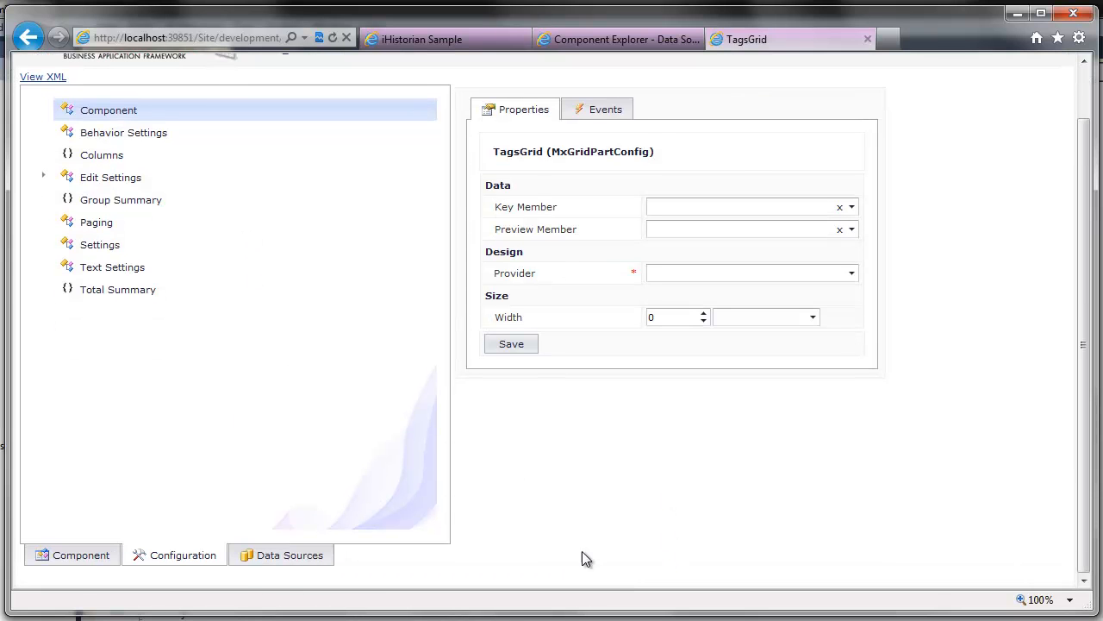
{"action": "left_click", "coordinate": [286, 556]}
{"action": "left_click", "coordinate": [247, 123]}
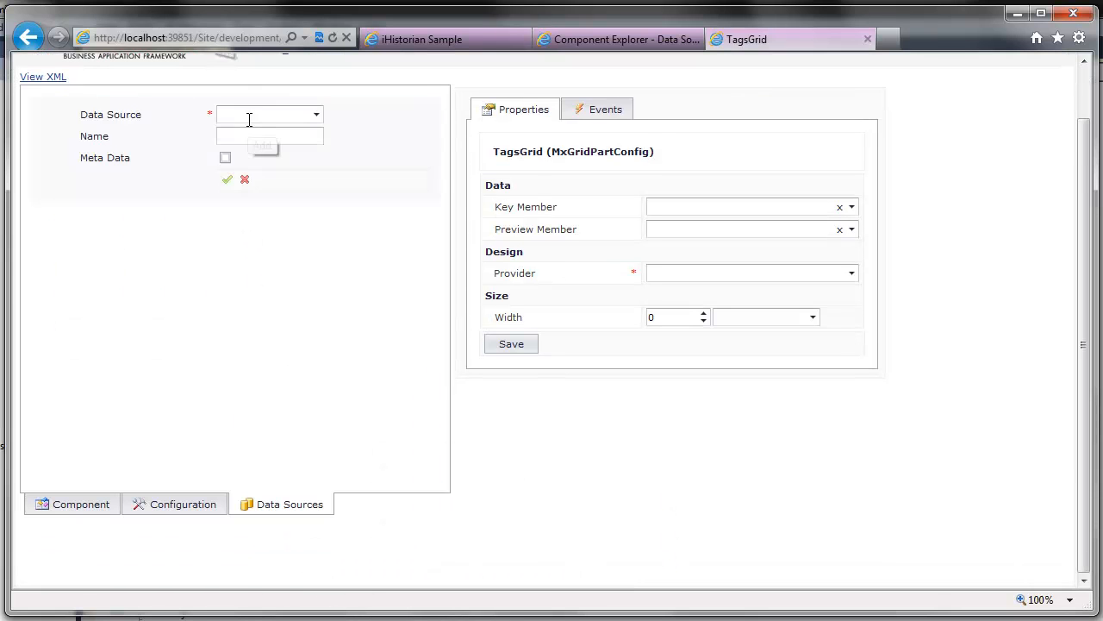
{"action": "left_click", "coordinate": [317, 114]}
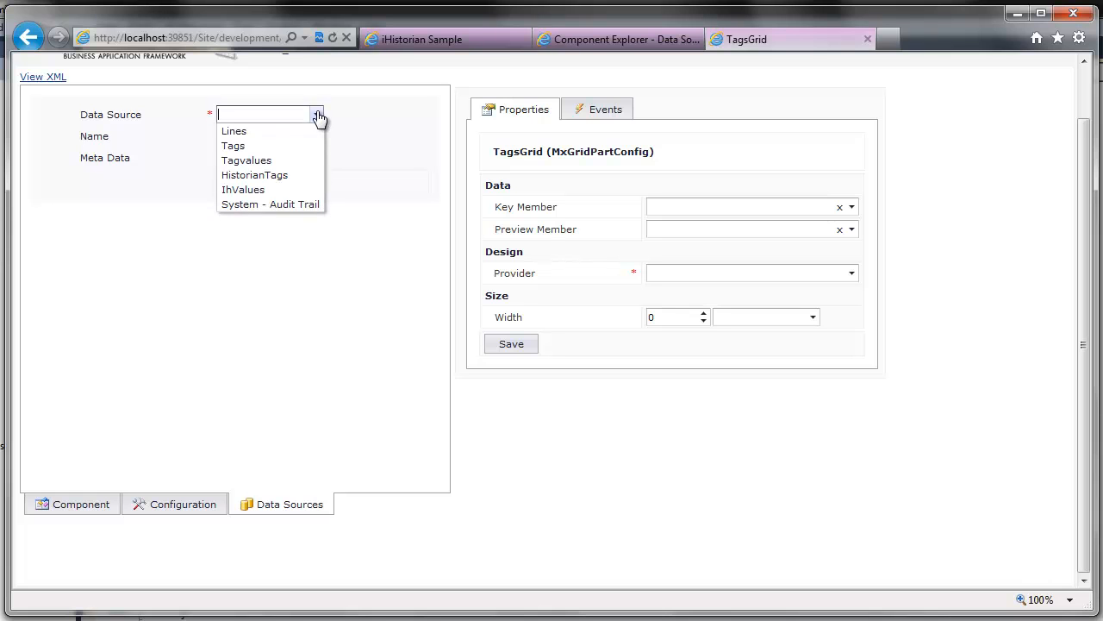
{"action": "left_click", "coordinate": [299, 174]}
{"action": "left_click", "coordinate": [228, 184]}
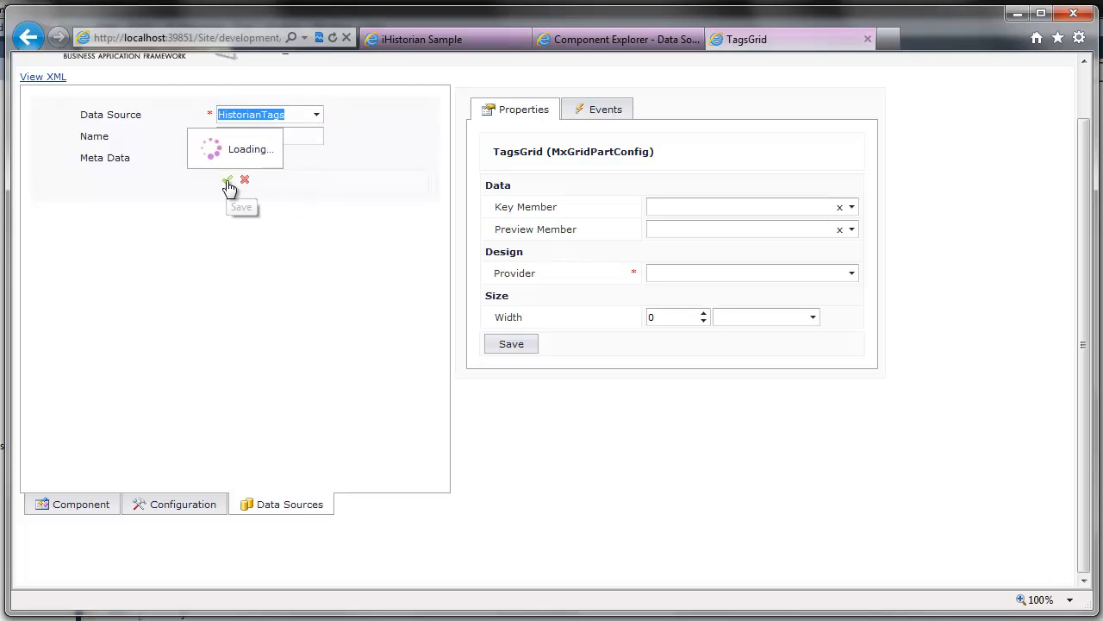
- Add a text column to the TagsGrid component's column collection
{"action": "left_click", "coordinate": [172, 505]}
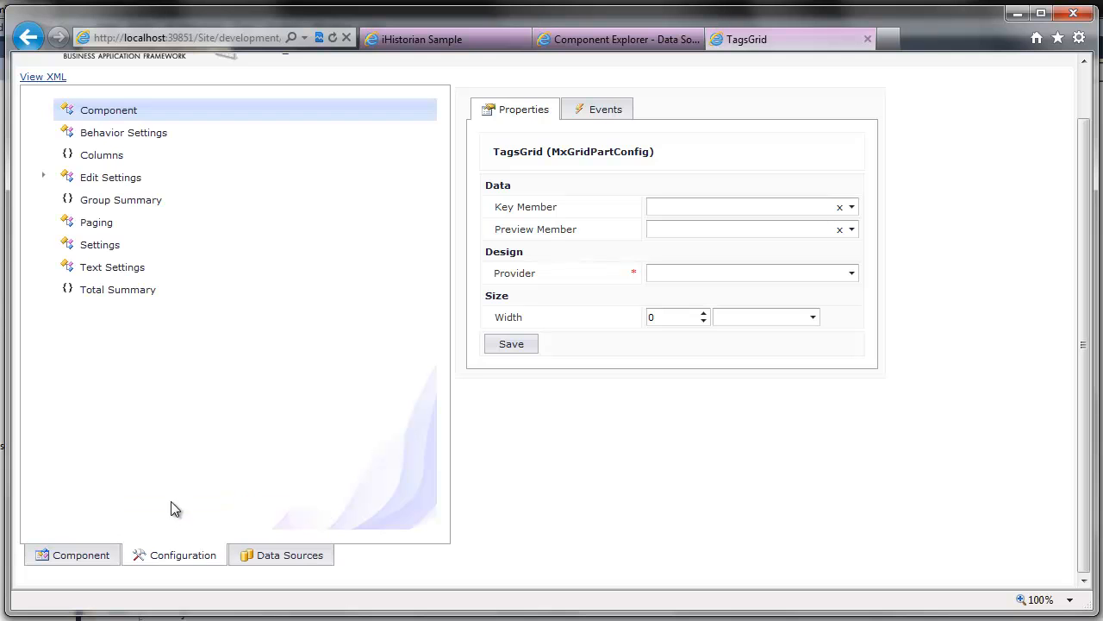
{"action": "left_click", "coordinate": [101, 160]}
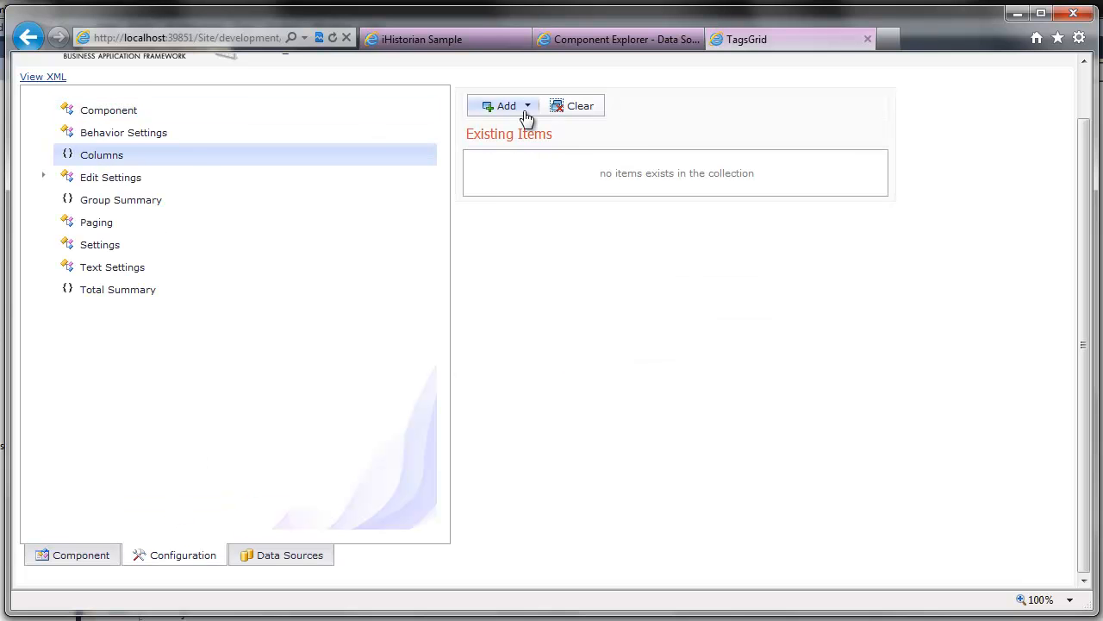
{"action": "left_click", "coordinate": [524, 110]}
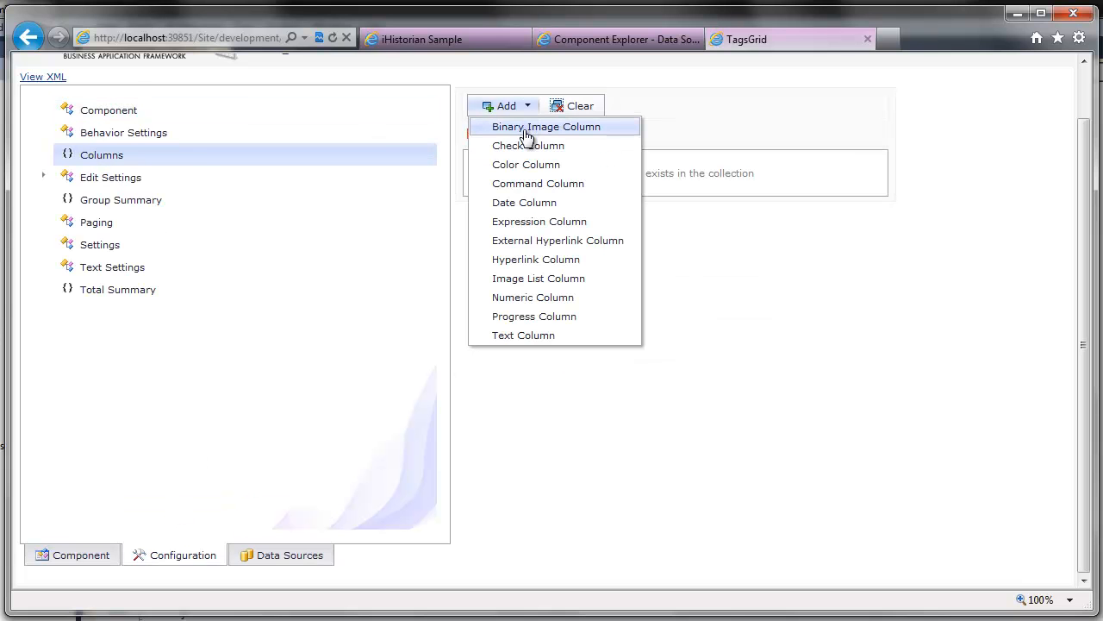
{"action": "left_click", "coordinate": [537, 336]}
- Bind the new text column to the TagName data member, set its text to "Tag name", and save it
{"action": "left_click", "coordinate": [44, 155]}
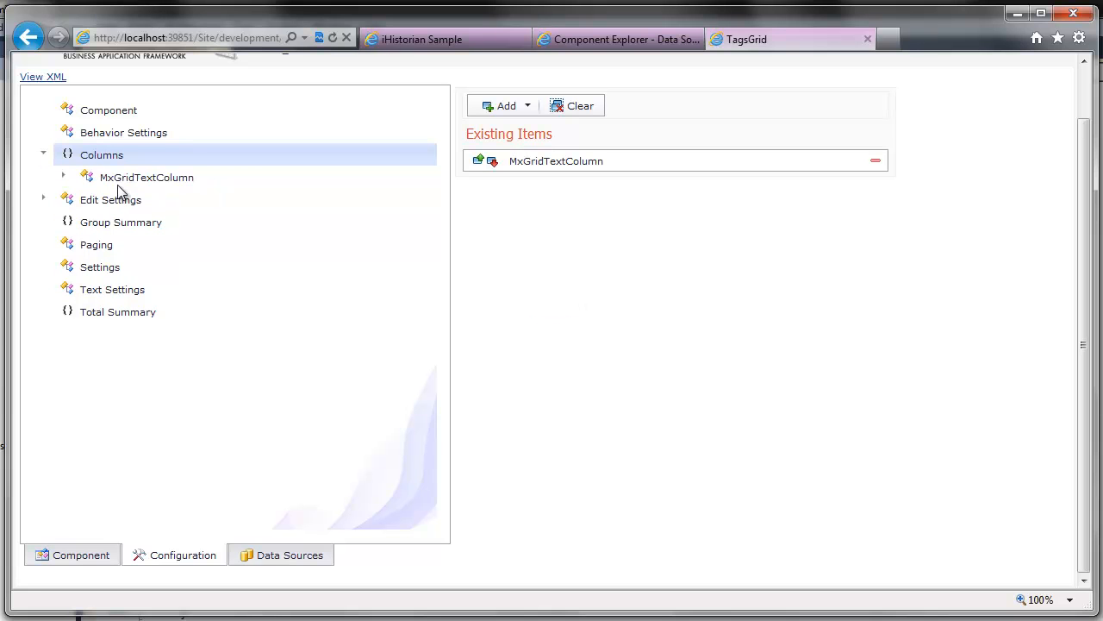
{"action": "left_click", "coordinate": [121, 180]}
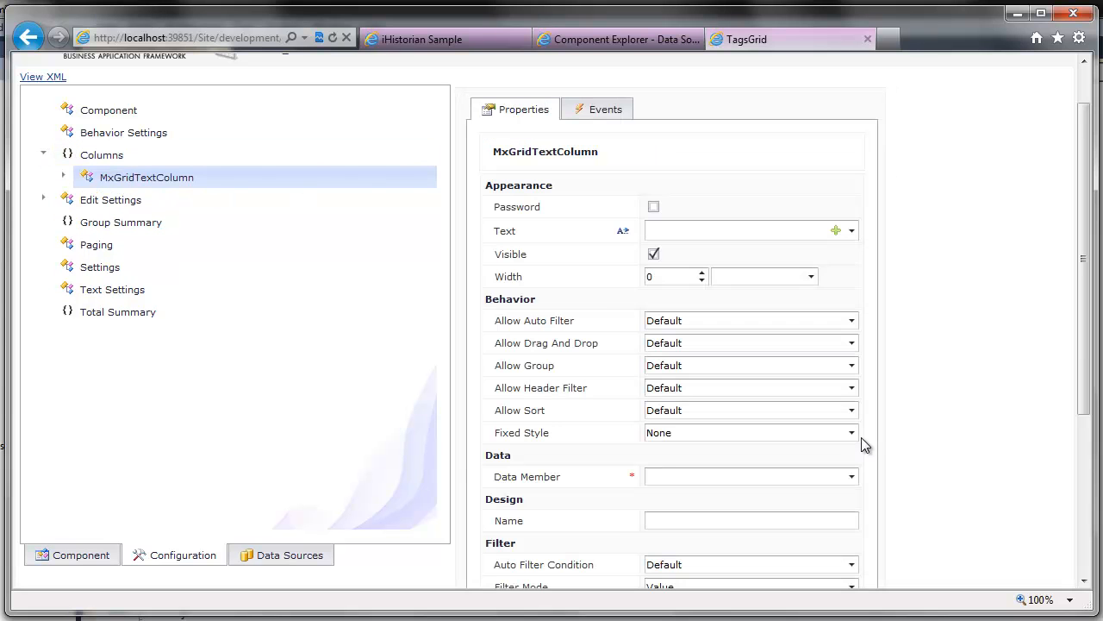
{"action": "left_click", "coordinate": [850, 480]}
{"action": "left_click", "coordinate": [849, 495]}
{"action": "scroll", "coordinate": [930, 497], "scroll_direction": "down", "scroll_amount": 1}
{"action": "left_click", "coordinate": [701, 154]}
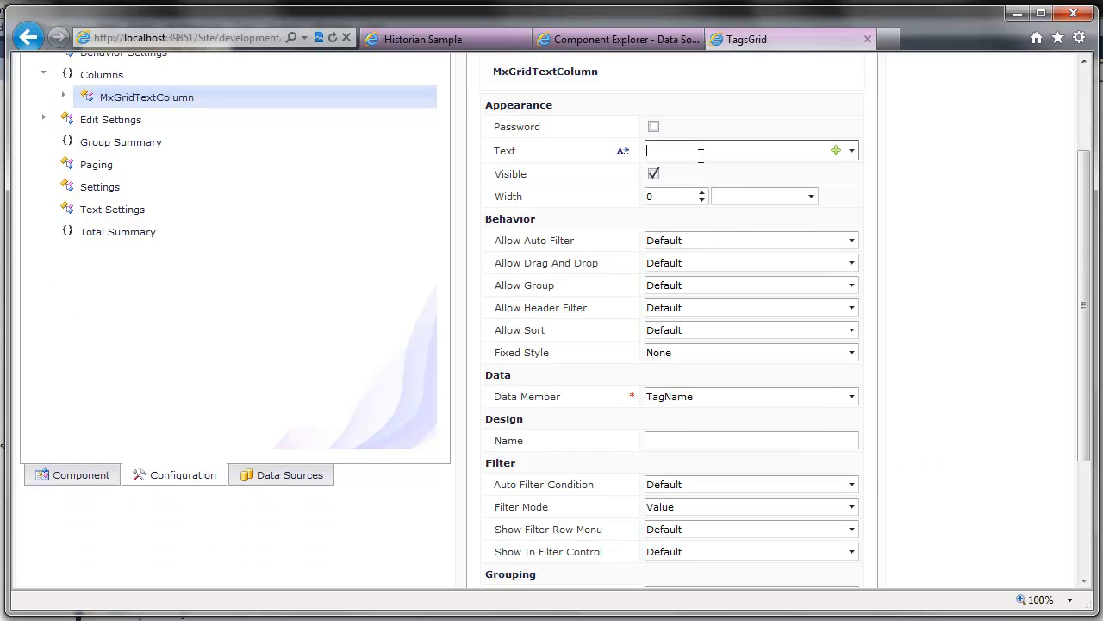
{"action": "type", "text": "Tag name"}
{"action": "scroll", "coordinate": [623, 587], "scroll_direction": "down", "scroll_amount": 2}
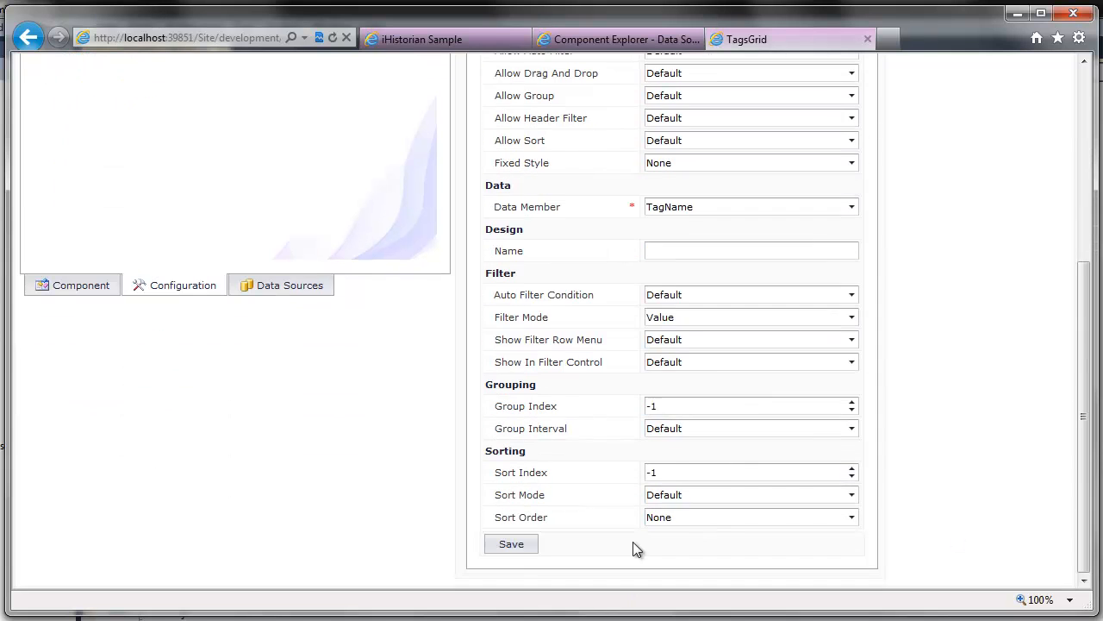
{"action": "left_click", "coordinate": [512, 545]}
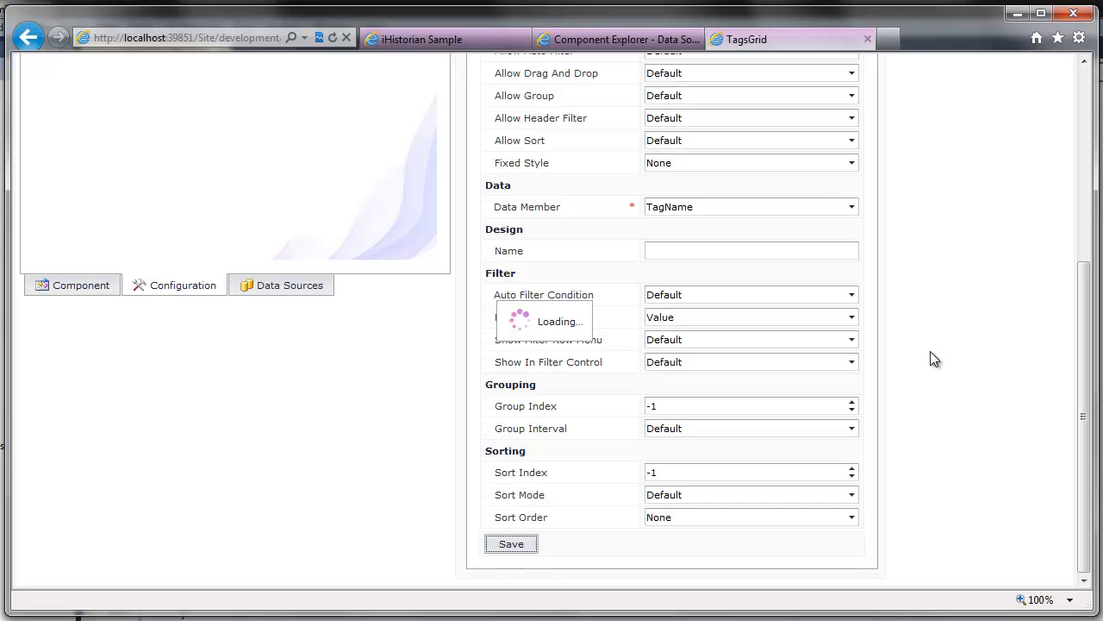
- Save the grid's behavior settings with Allow Focused Row enabled
{"action": "scroll", "coordinate": [970, 319], "scroll_direction": "up", "scroll_amount": 5}
{"action": "left_click", "coordinate": [229, 183]}
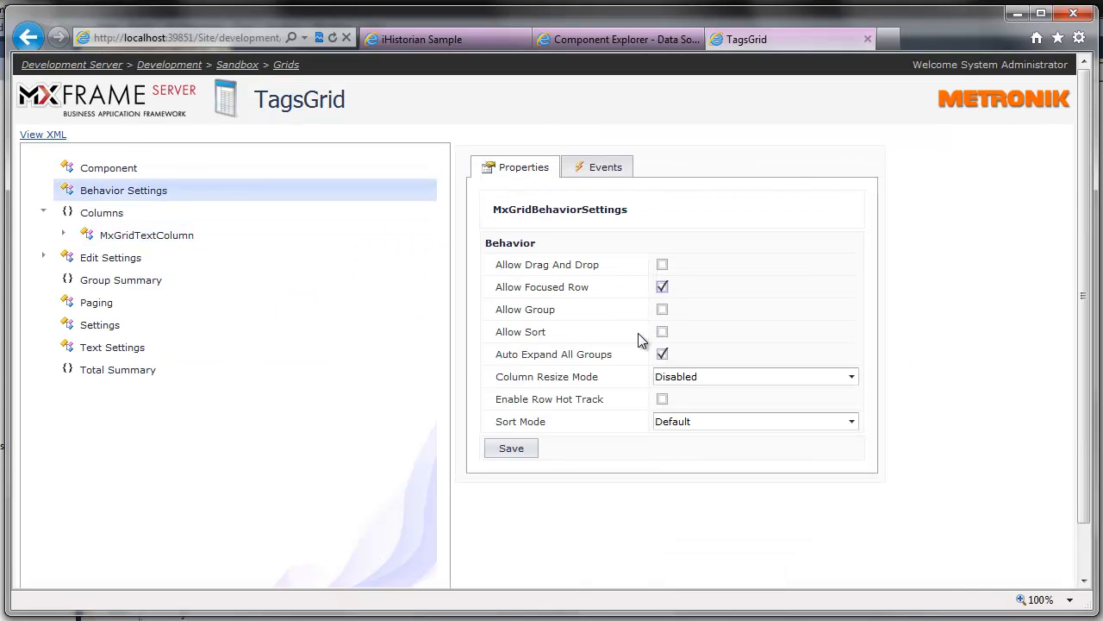
{"action": "left_click", "coordinate": [512, 452]}
- Return to the component list and create a chart component named Historian Values Chart
{"action": "left_click", "coordinate": [290, 68]}
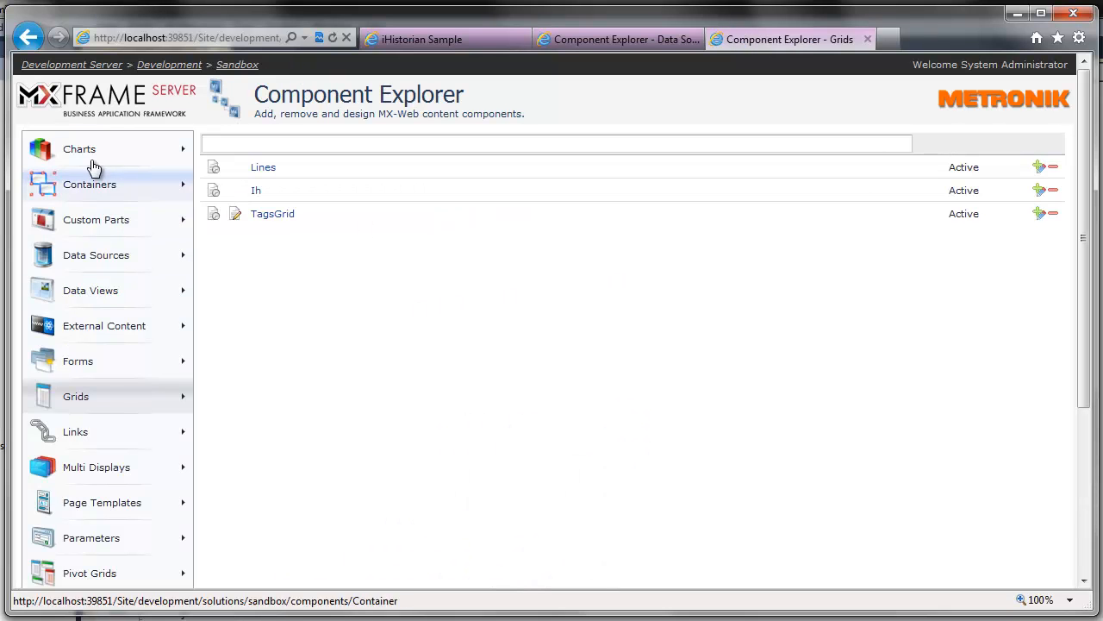
{"action": "mouse_move", "coordinate": [90, 150]}
{"action": "left_click", "coordinate": [243, 151]}
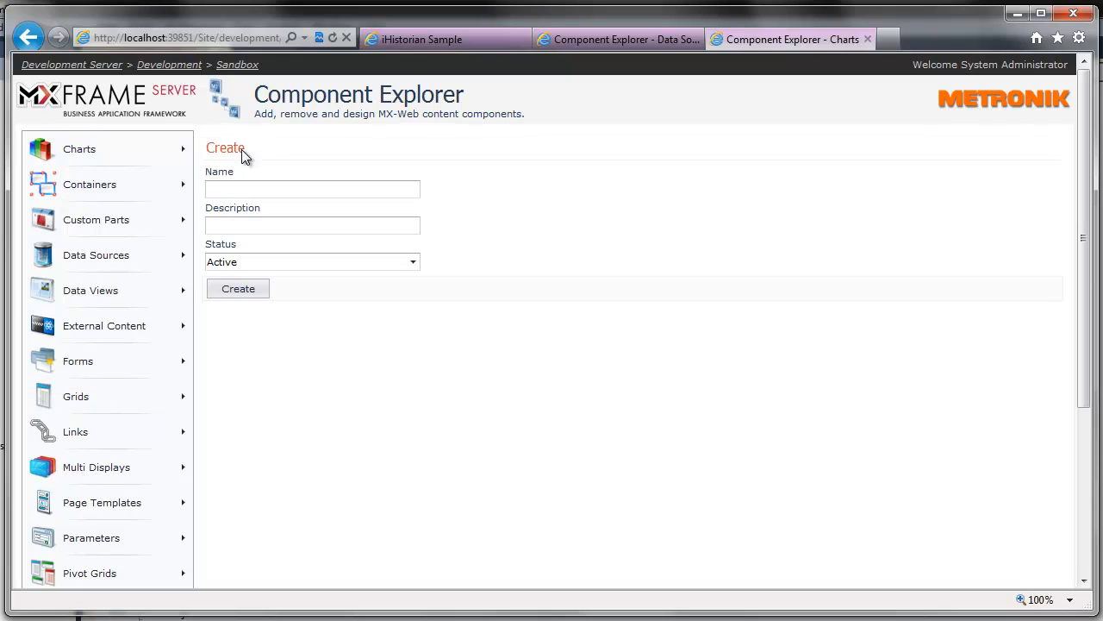
{"action": "left_click", "coordinate": [278, 189]}
{"action": "type", "text": "Historian Values Chart"}
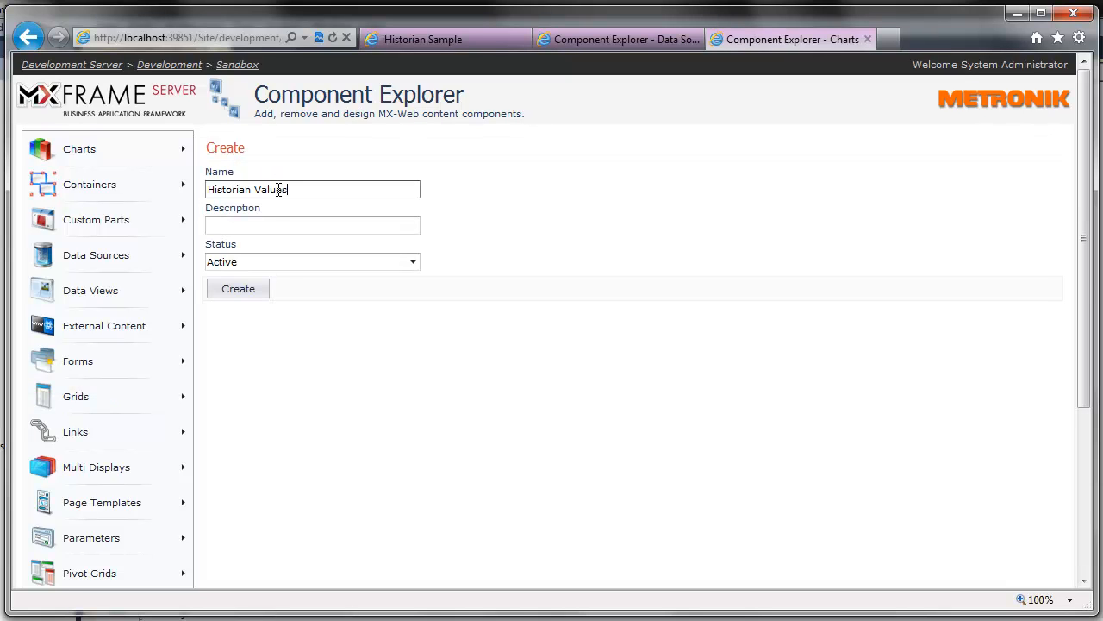
{"action": "left_click", "coordinate": [257, 289]}
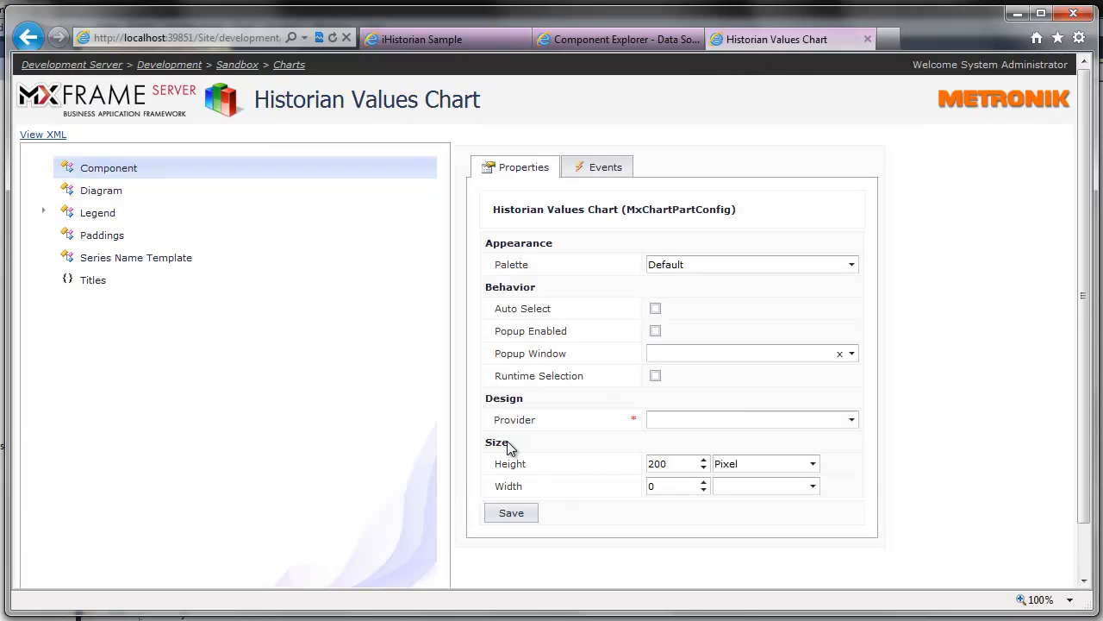
- Add IhValues as a data source of the Historian Values Chart and save the entry
{"action": "scroll", "coordinate": [509, 448], "scroll_direction": "down", "scroll_amount": 2}
{"action": "left_click", "coordinate": [298, 562]}
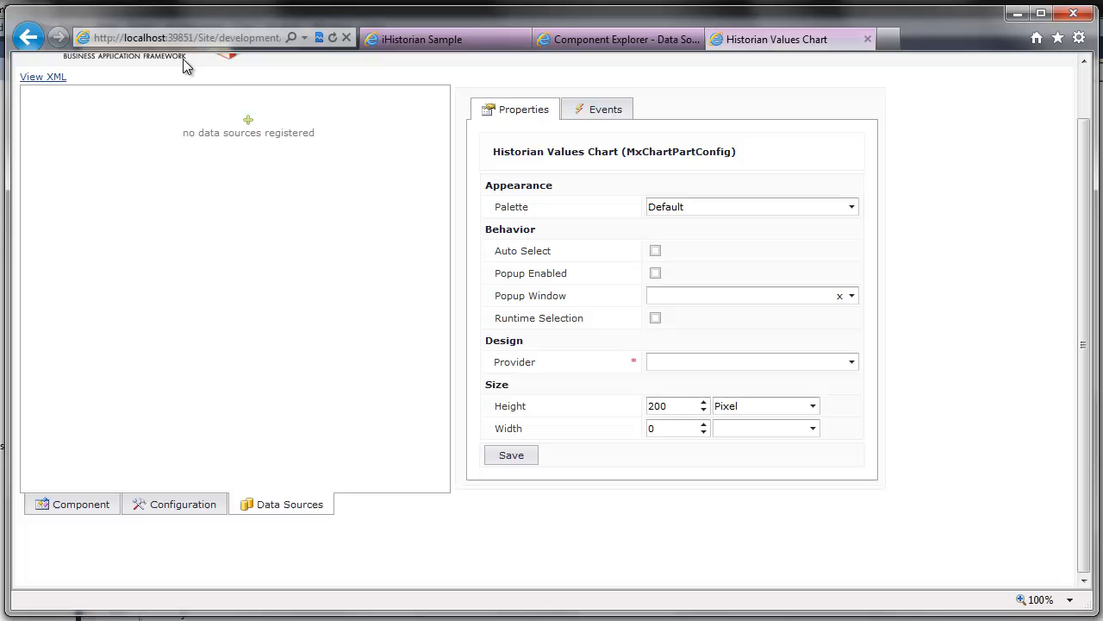
{"action": "left_click", "coordinate": [246, 116]}
{"action": "left_click", "coordinate": [316, 115]}
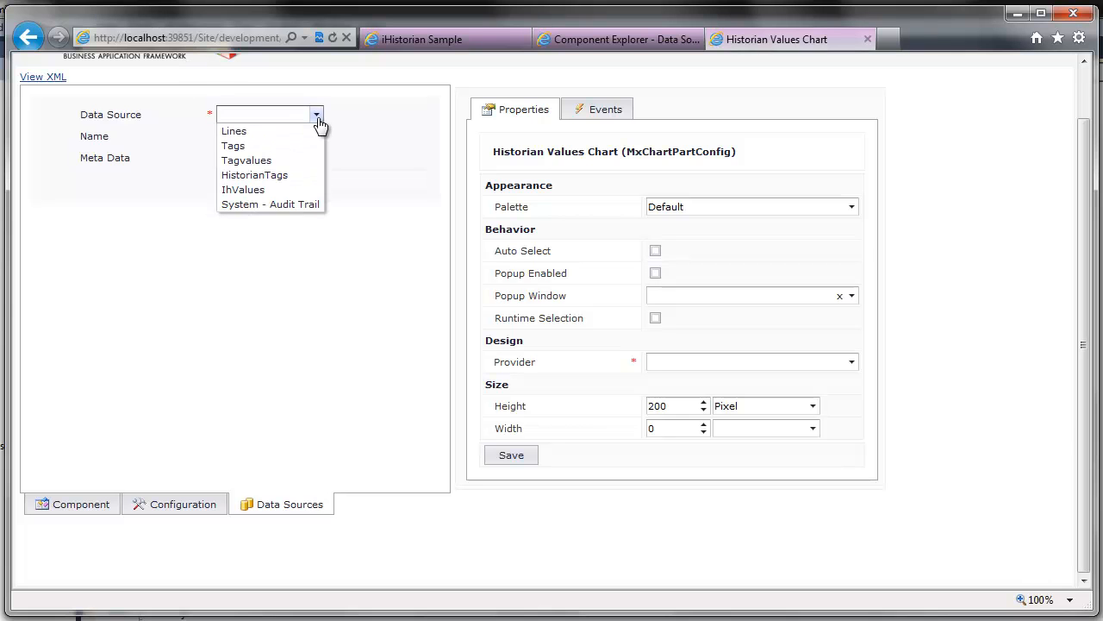
{"action": "left_click", "coordinate": [299, 191]}
{"action": "left_click", "coordinate": [228, 183]}
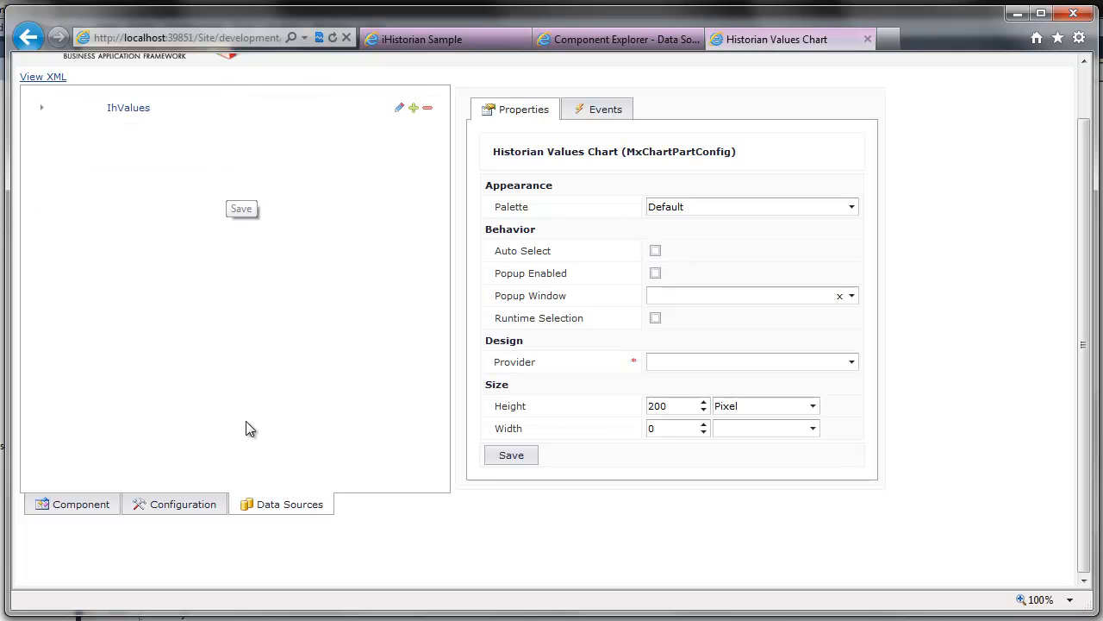
- Set the chart's provider to Chart (Developer Express) and its size to 800 by 400 pixels, and create an XY diagram instance
{"action": "left_click", "coordinate": [189, 507]}
{"action": "left_click", "coordinate": [95, 136]}
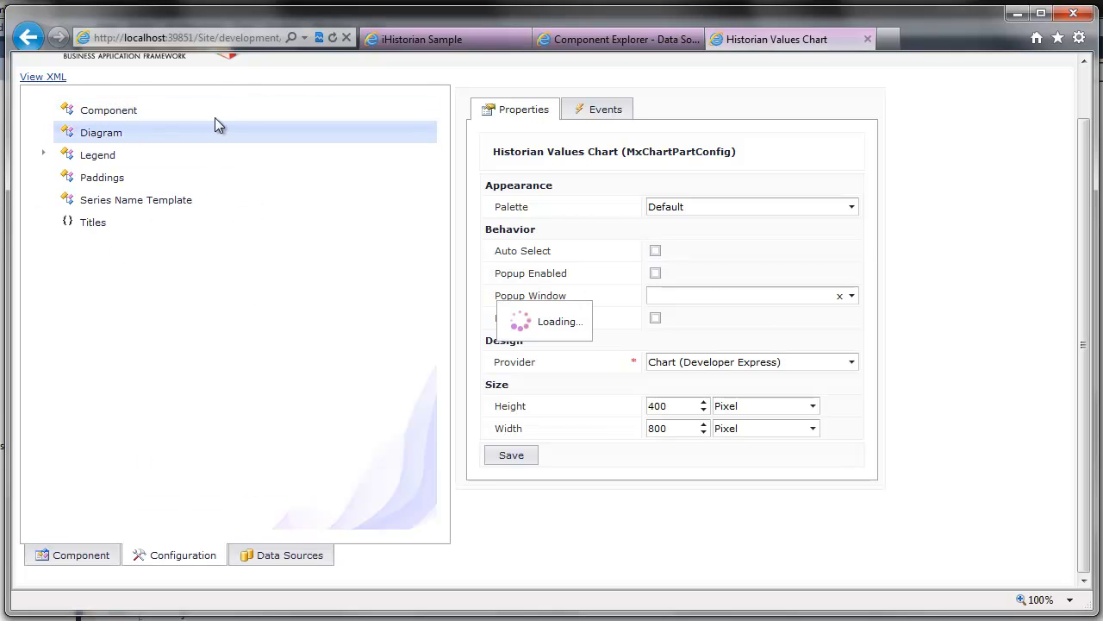
{"action": "left_click", "coordinate": [507, 150]}
{"action": "left_click", "coordinate": [540, 190]}
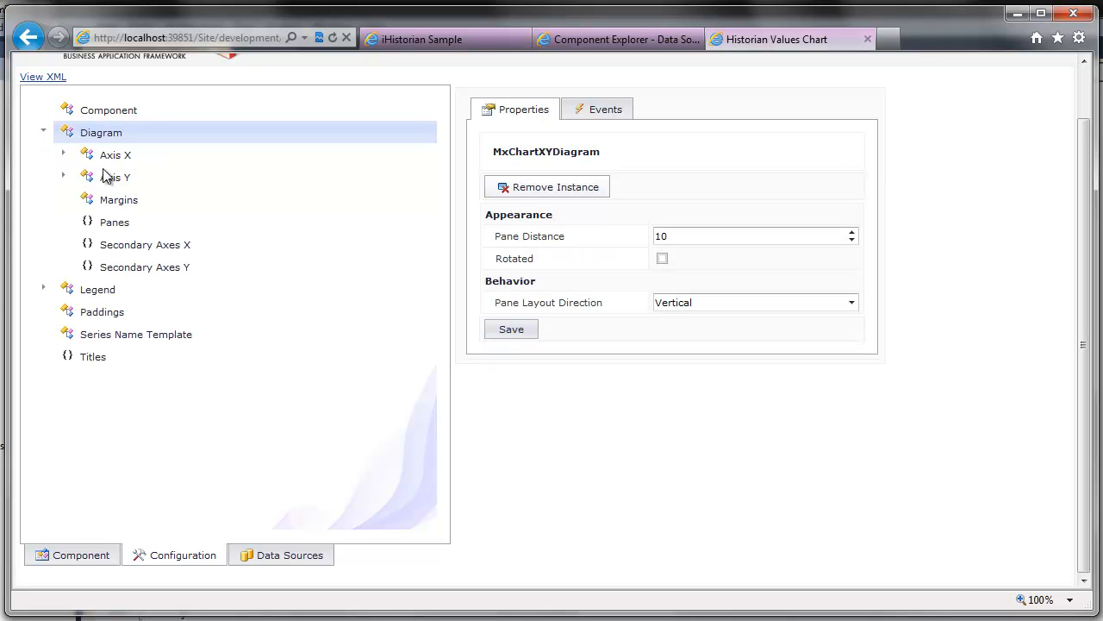
- Add a pane to the XY diagram's pane collection
{"action": "left_click", "coordinate": [114, 222]}
{"action": "left_click", "coordinate": [514, 111]}
{"action": "left_click", "coordinate": [517, 129]}
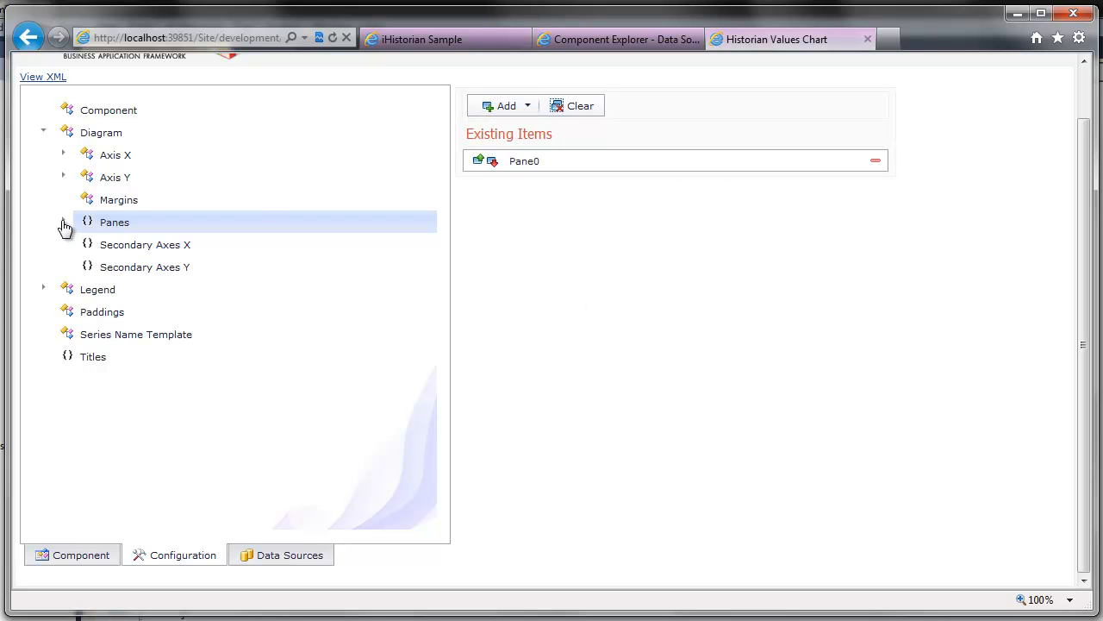
- Add a Line Serie to the series collection of Pane0
{"action": "left_click", "coordinate": [63, 221]}
{"action": "left_click", "coordinate": [136, 246]}
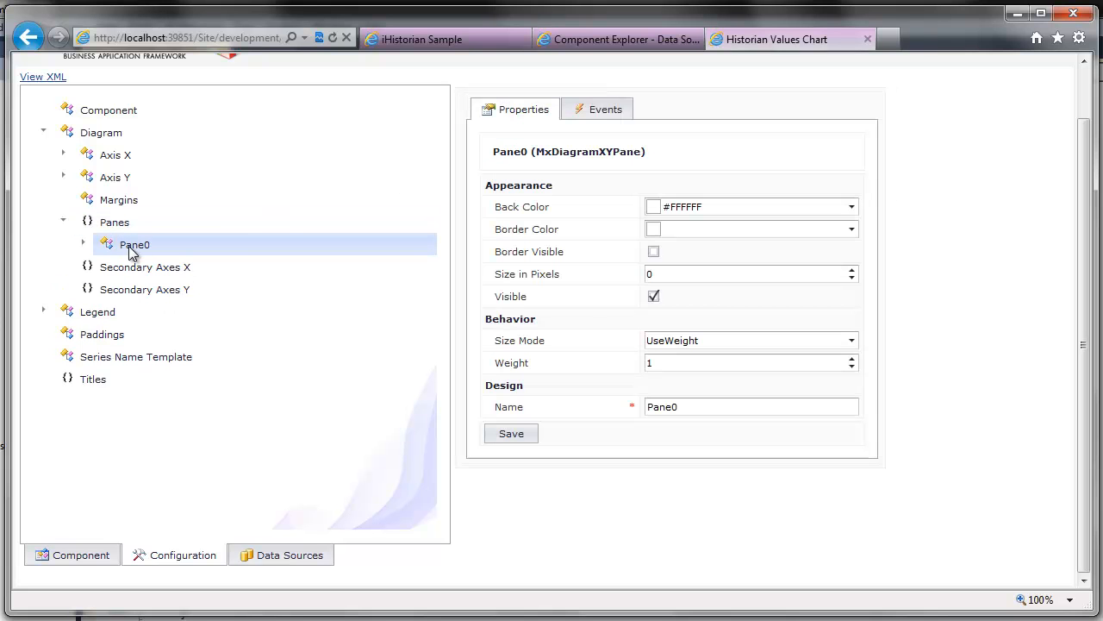
{"action": "left_click", "coordinate": [82, 243]}
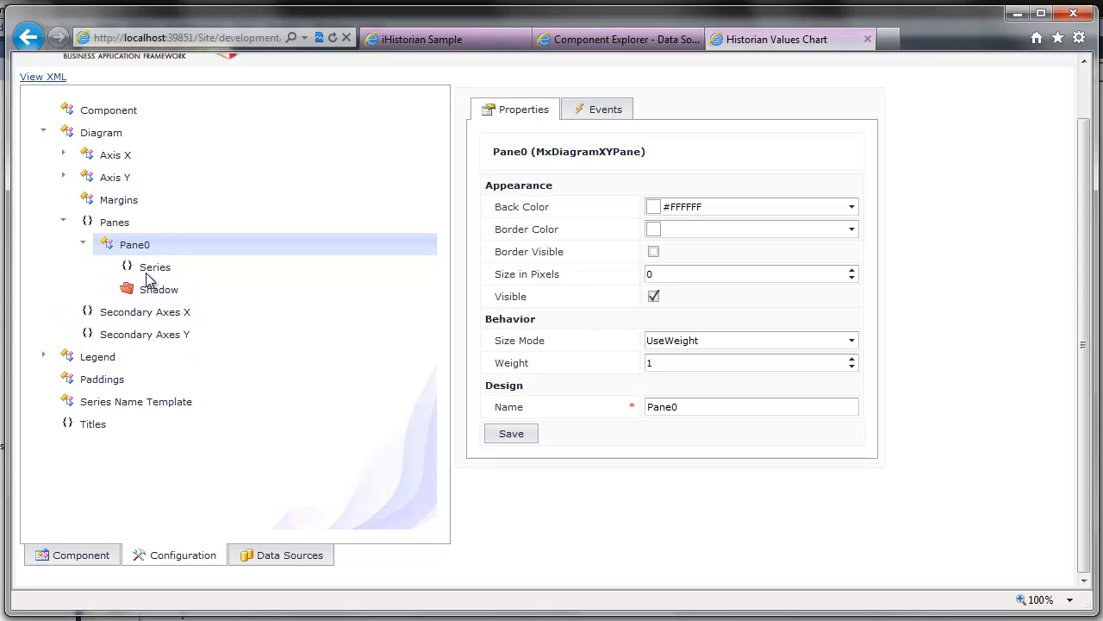
{"action": "left_click", "coordinate": [153, 268]}
{"action": "left_click", "coordinate": [505, 107]}
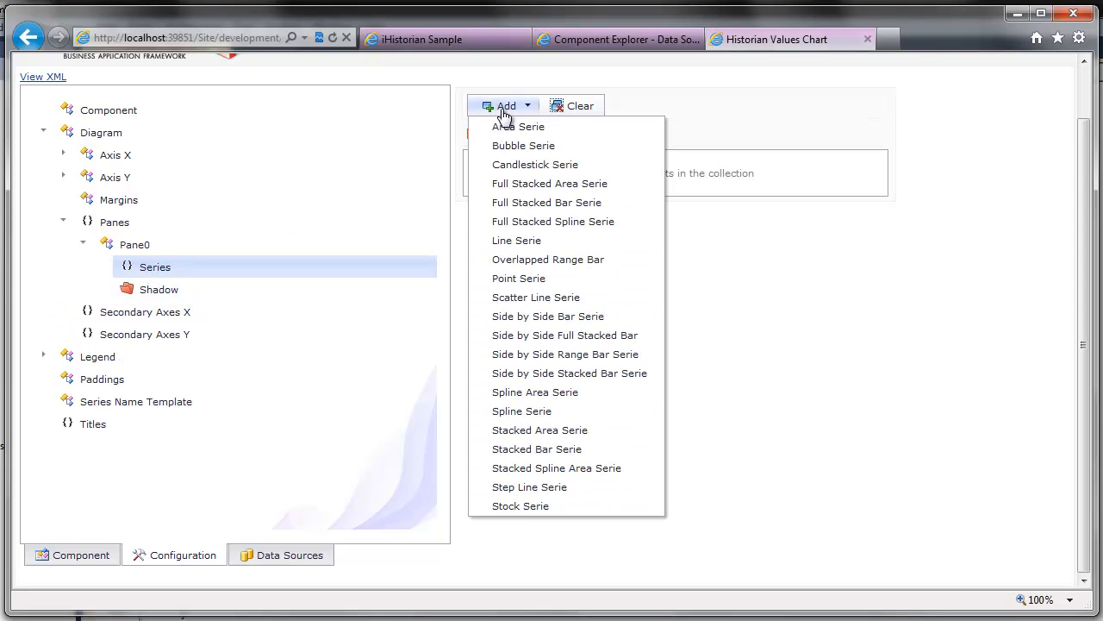
{"action": "left_click", "coordinate": [513, 240]}
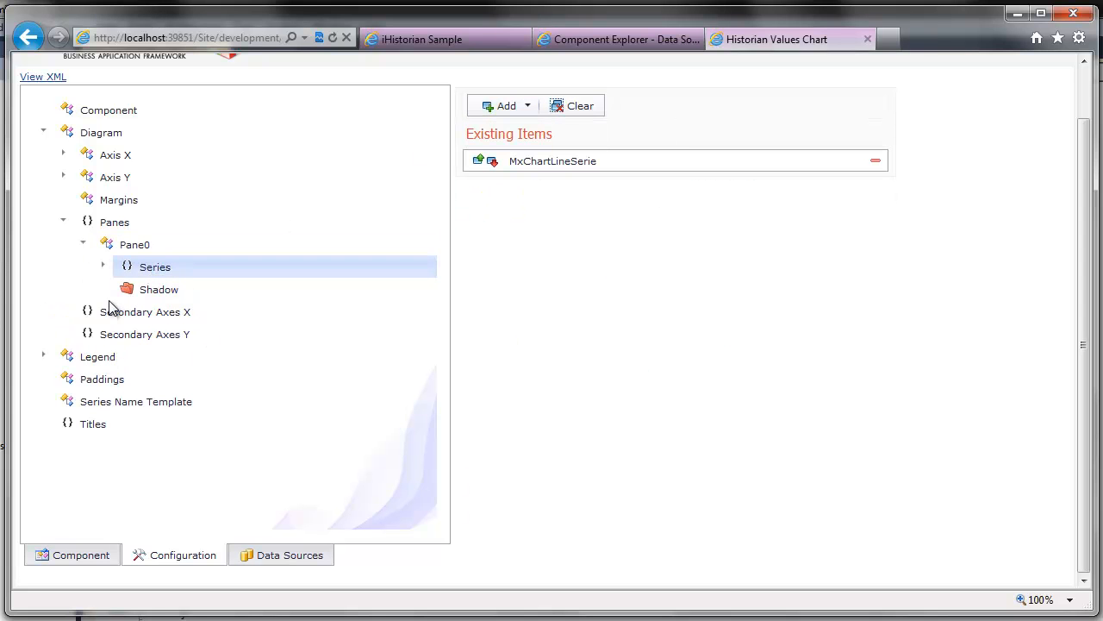
- Set IhValues as the data source of the new line series
{"action": "left_click", "coordinate": [103, 267]}
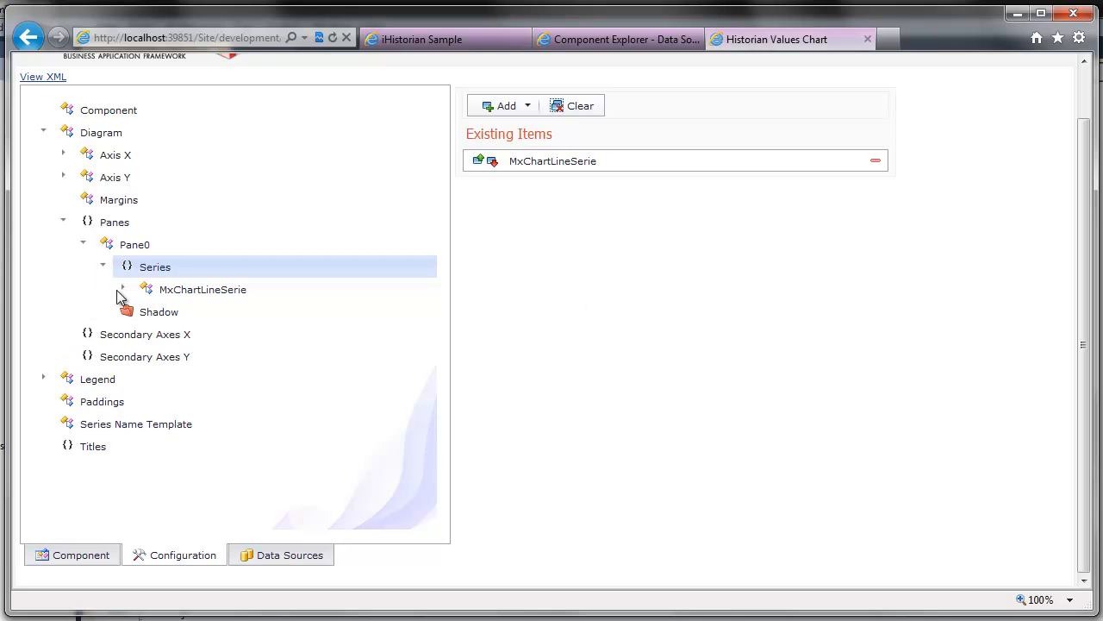
{"action": "left_click", "coordinate": [122, 289]}
{"action": "left_click", "coordinate": [242, 291]}
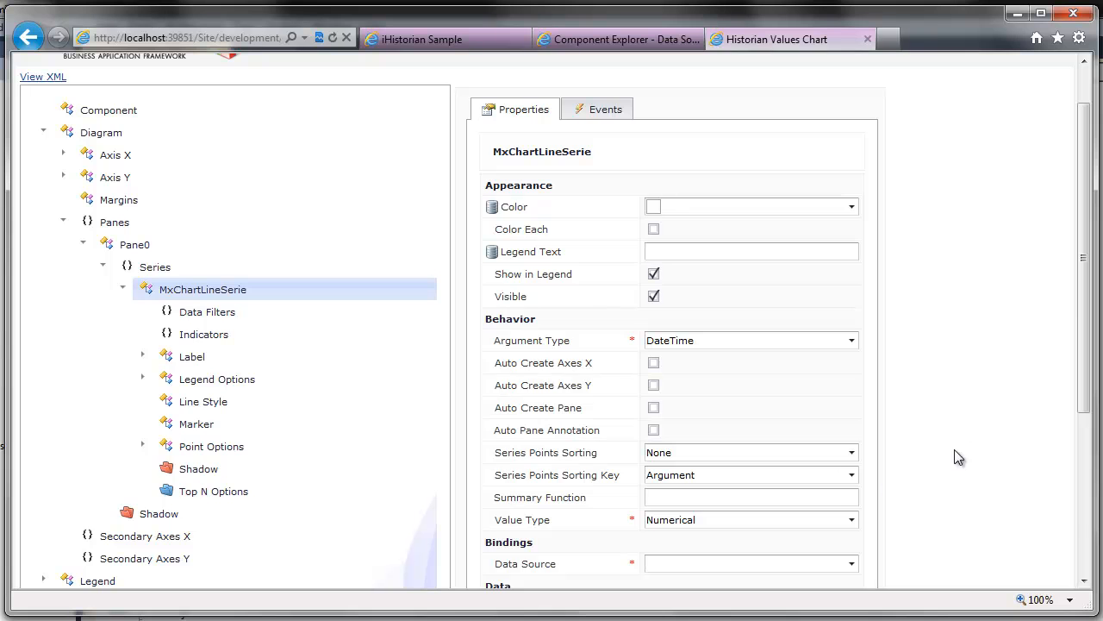
{"action": "scroll", "coordinate": [956, 457], "scroll_direction": "down", "scroll_amount": 2}
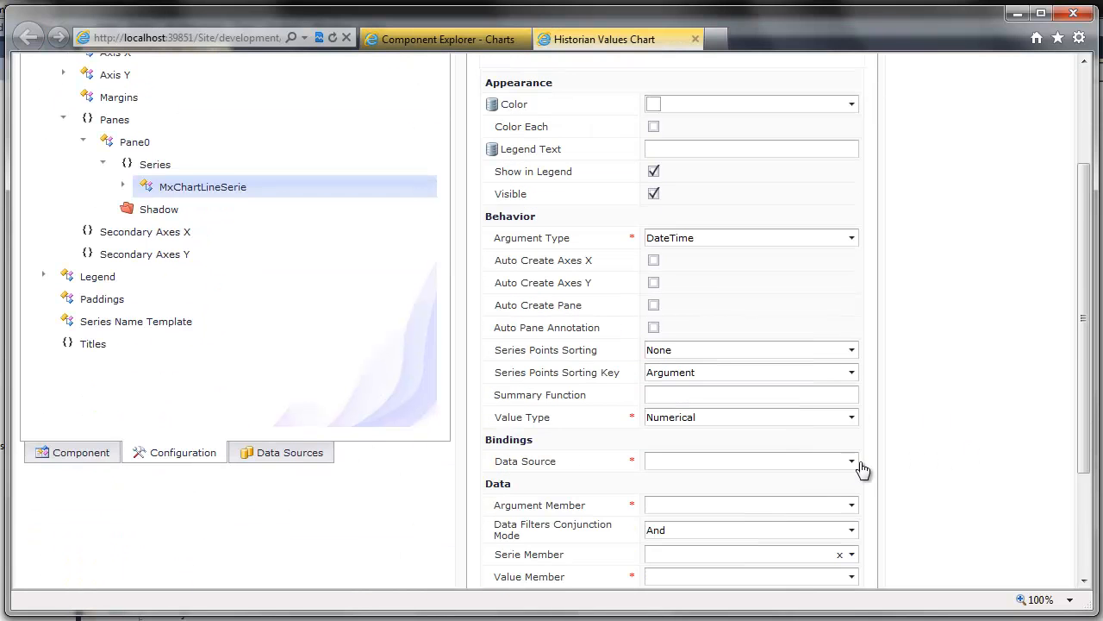
{"action": "left_click", "coordinate": [852, 462]}
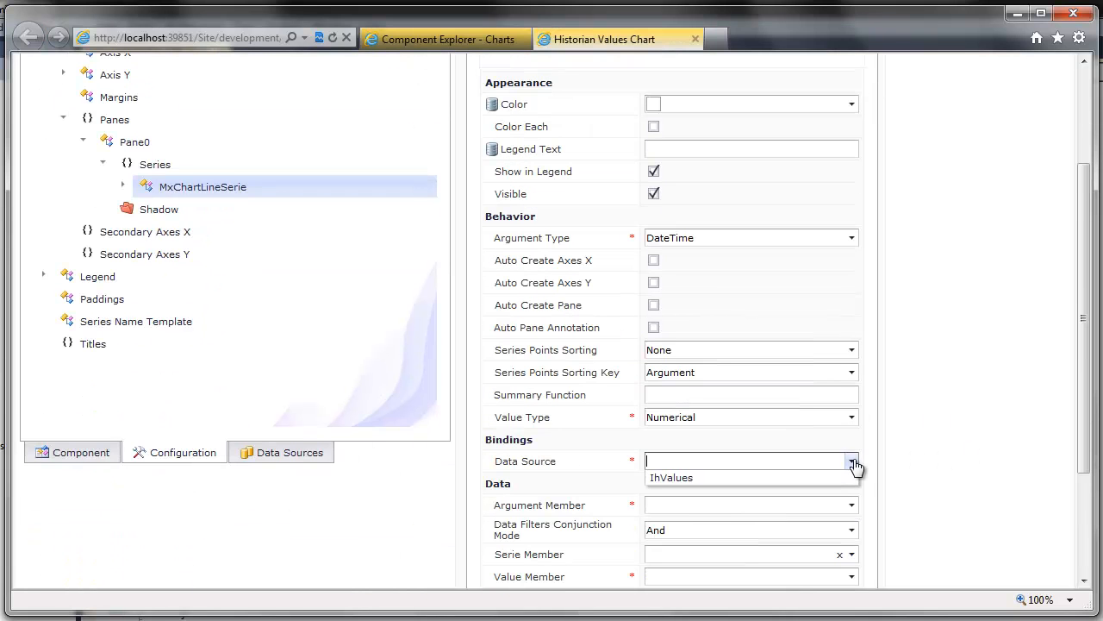
{"action": "left_click", "coordinate": [837, 479]}
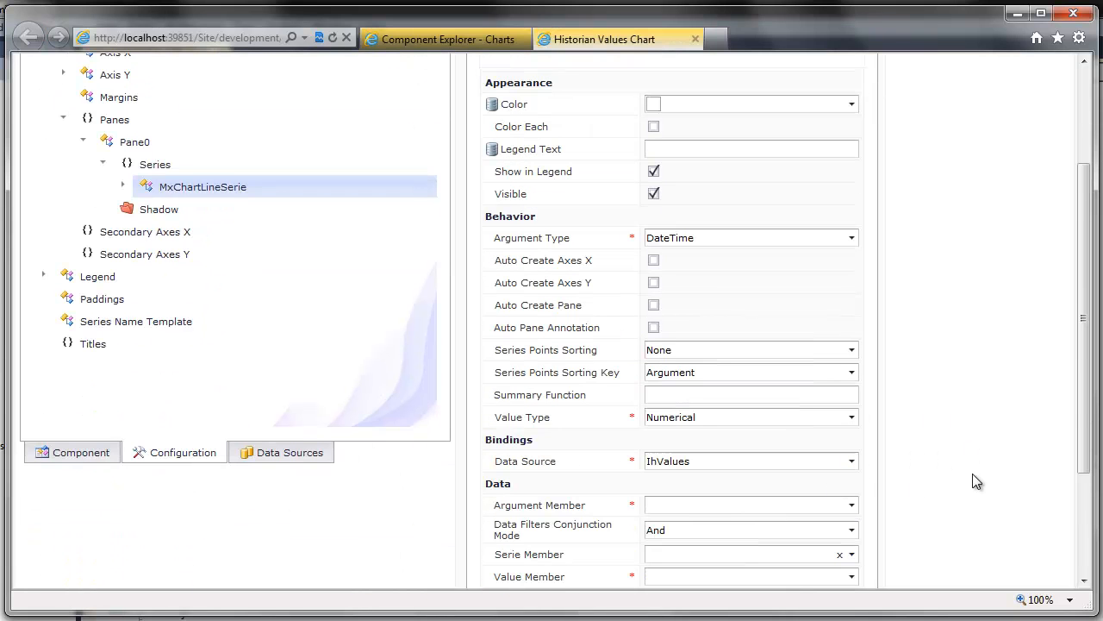
- Set the series' value member to Value and argument member to Timestamp, name it values, and save it
{"action": "scroll", "coordinate": [972, 481], "scroll_direction": "down", "scroll_amount": 3}
{"action": "left_click", "coordinate": [851, 418]}
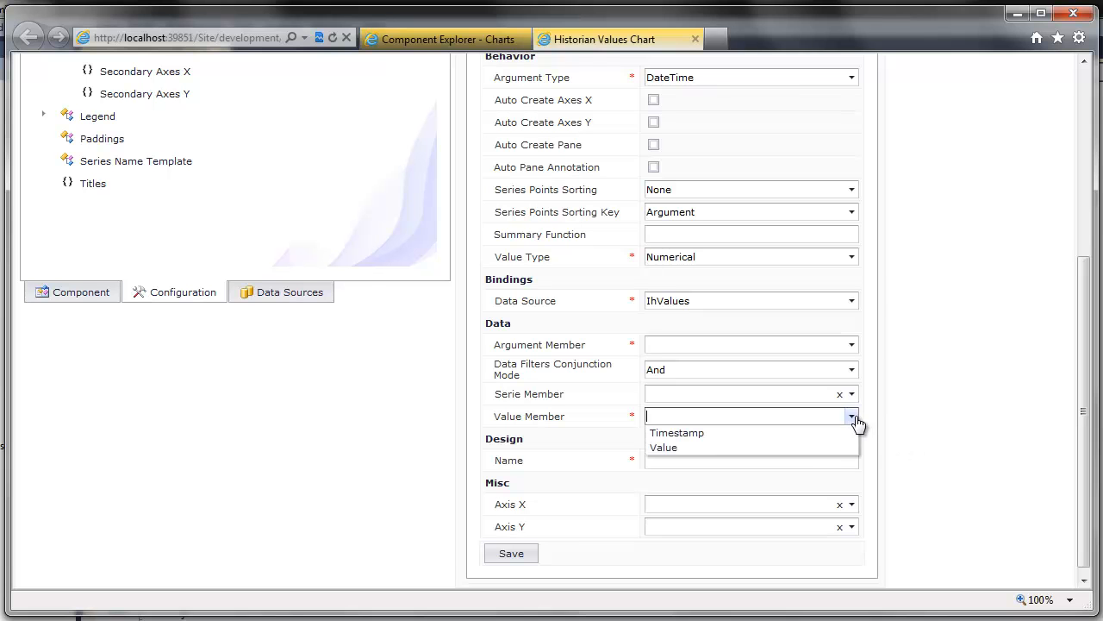
{"action": "left_click", "coordinate": [840, 446]}
{"action": "left_click", "coordinate": [852, 346]}
{"action": "left_click", "coordinate": [852, 361]}
{"action": "left_click", "coordinate": [793, 459]}
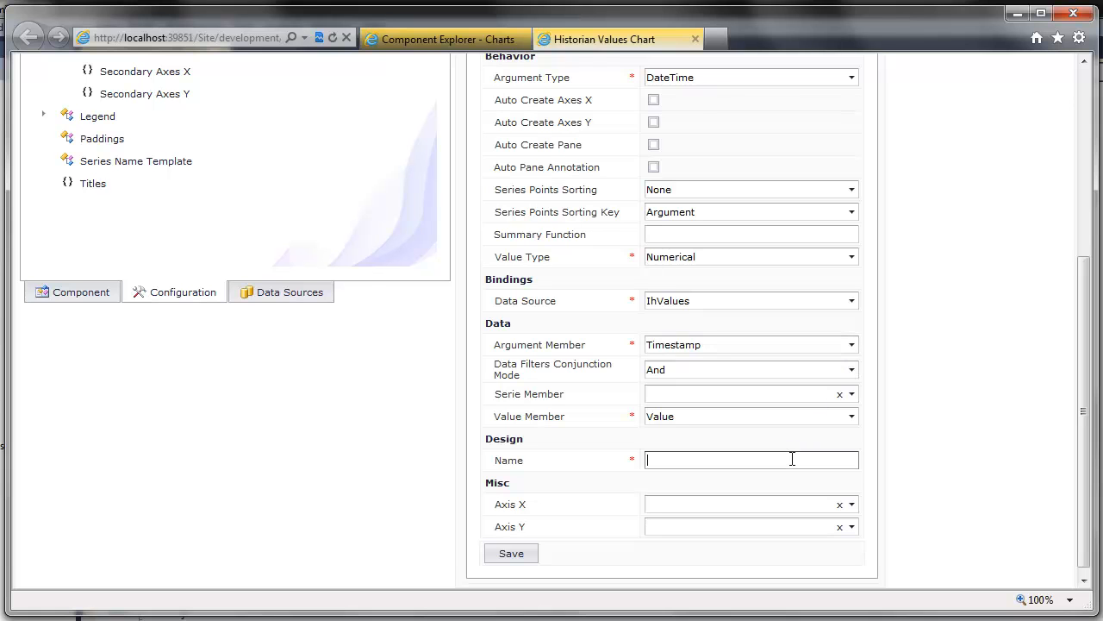
{"action": "left_click", "coordinate": [511, 554]}
- Open the Development Server home page in a separate browser tab and put it in edit mode
{"action": "middle_click", "coordinate": [107, 73]}
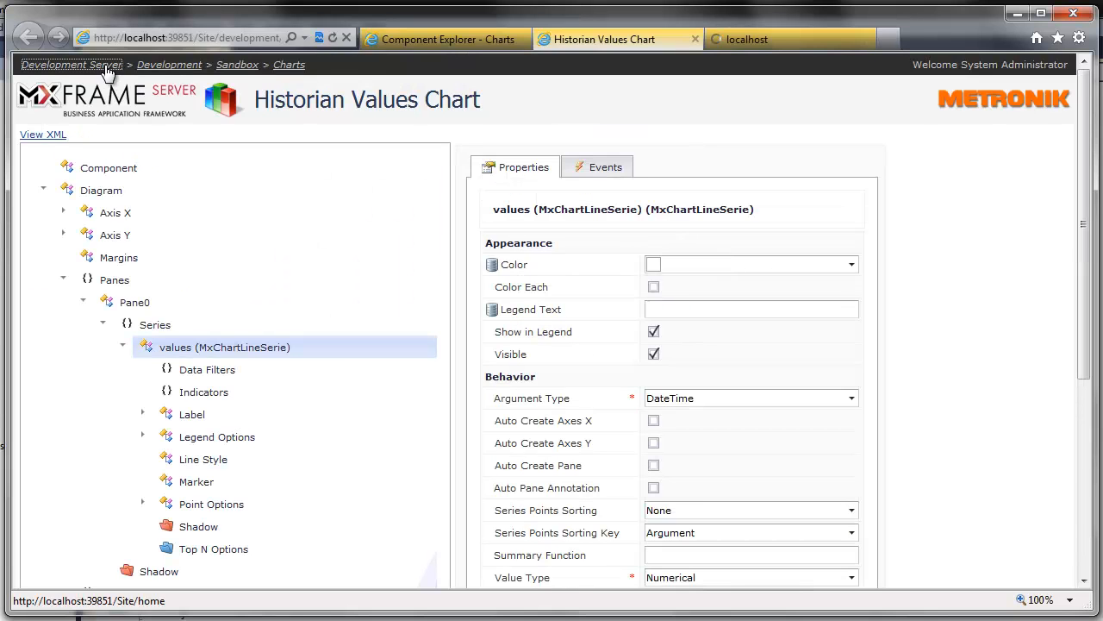
{"action": "left_click", "coordinate": [811, 39]}
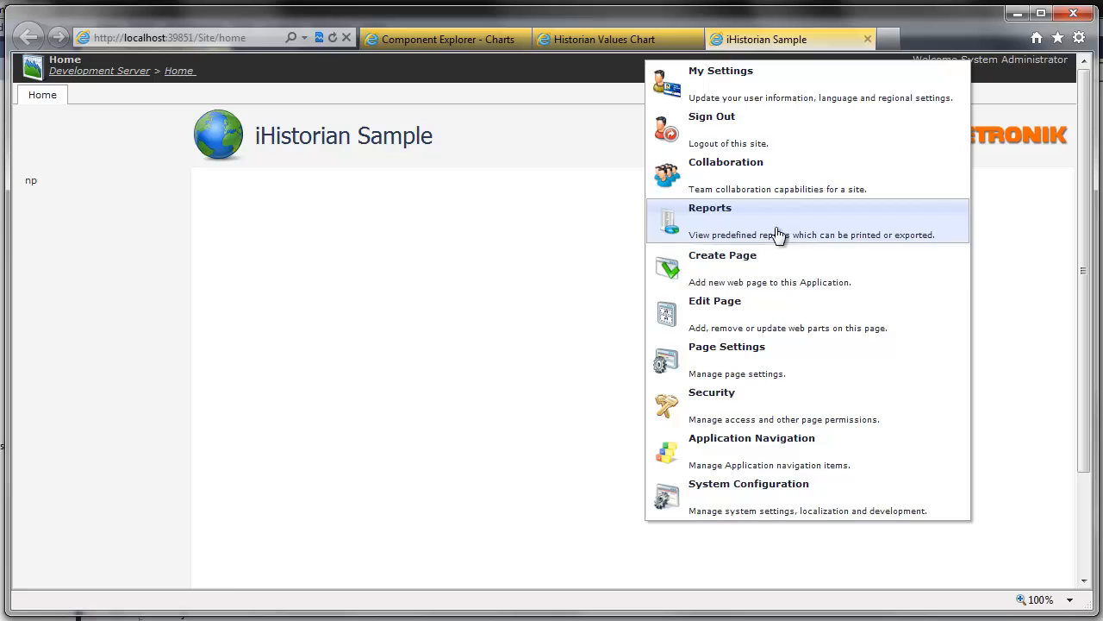
{"action": "left_click", "coordinate": [671, 317]}
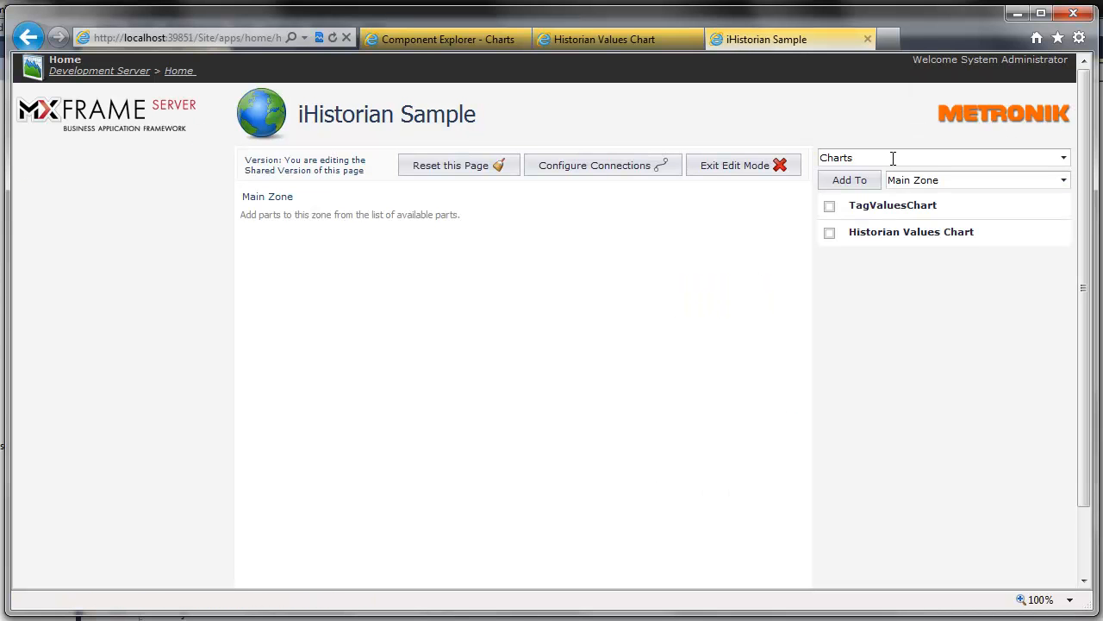
- Add the TagsGrid part from the Grids category to the page's Main Zone
{"action": "left_click", "coordinate": [893, 157]}
{"action": "left_click", "coordinate": [880, 262]}
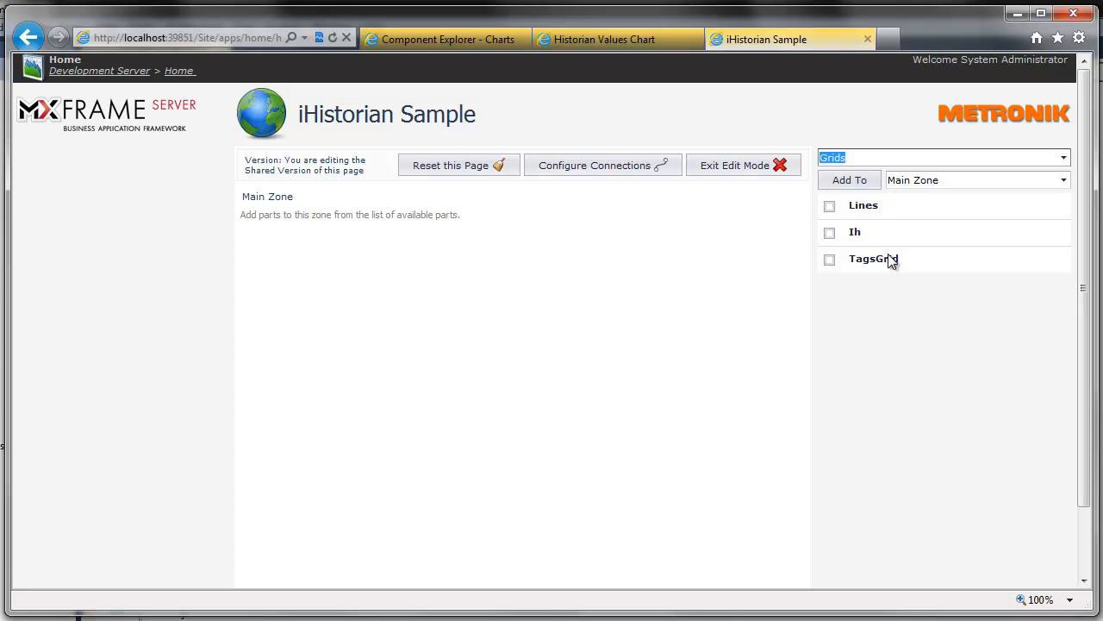
{"action": "left_click", "coordinate": [829, 260]}
{"action": "left_click", "coordinate": [865, 184]}
- Add the Historian Values Chart part from the Charts category to the page's Main Zone
{"action": "left_click", "coordinate": [871, 158]}
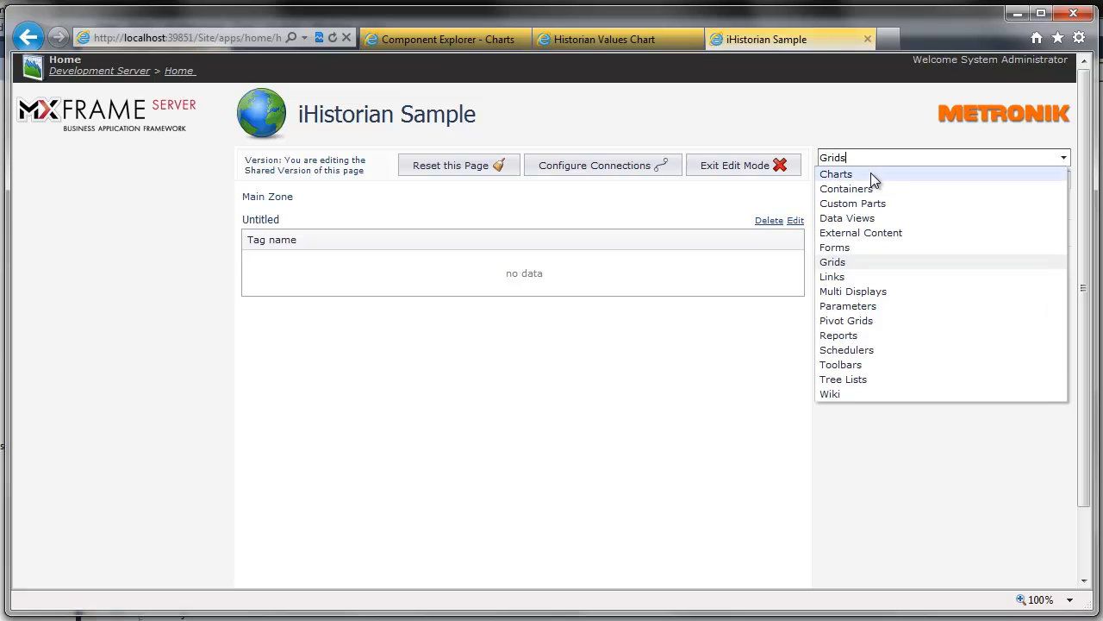
{"action": "left_click", "coordinate": [870, 173]}
{"action": "left_click", "coordinate": [829, 231]}
{"action": "left_click", "coordinate": [854, 183]}
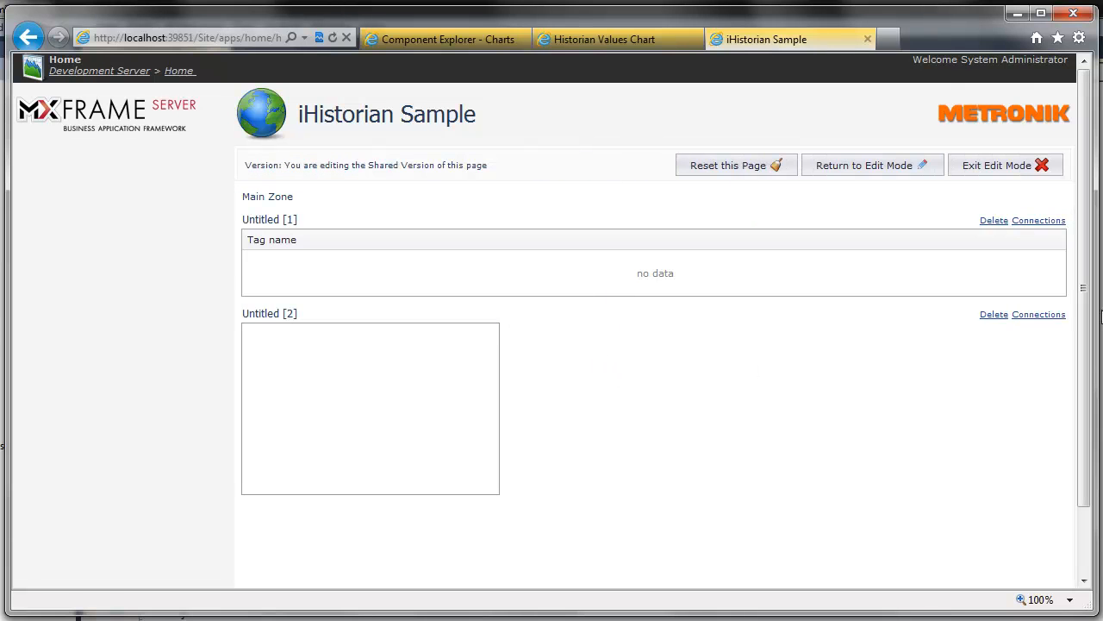
{"action": "left_click", "coordinate": [1047, 315]}
{"action": "left_click", "coordinate": [168, 191]}
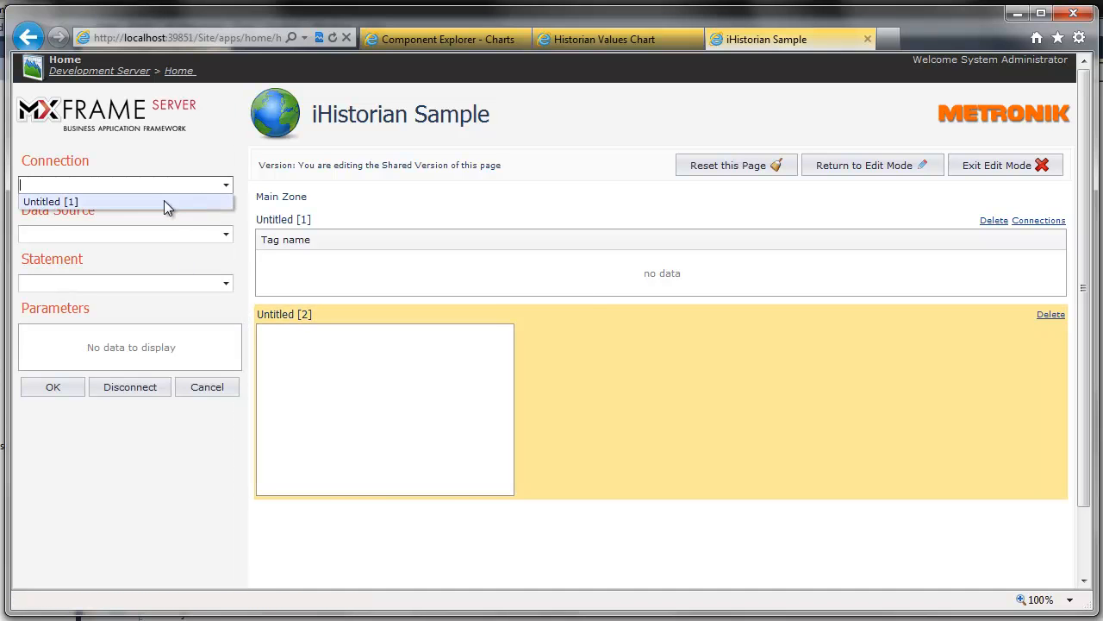
{"action": "left_click", "coordinate": [164, 200]}
{"action": "left_click", "coordinate": [33, 346]}
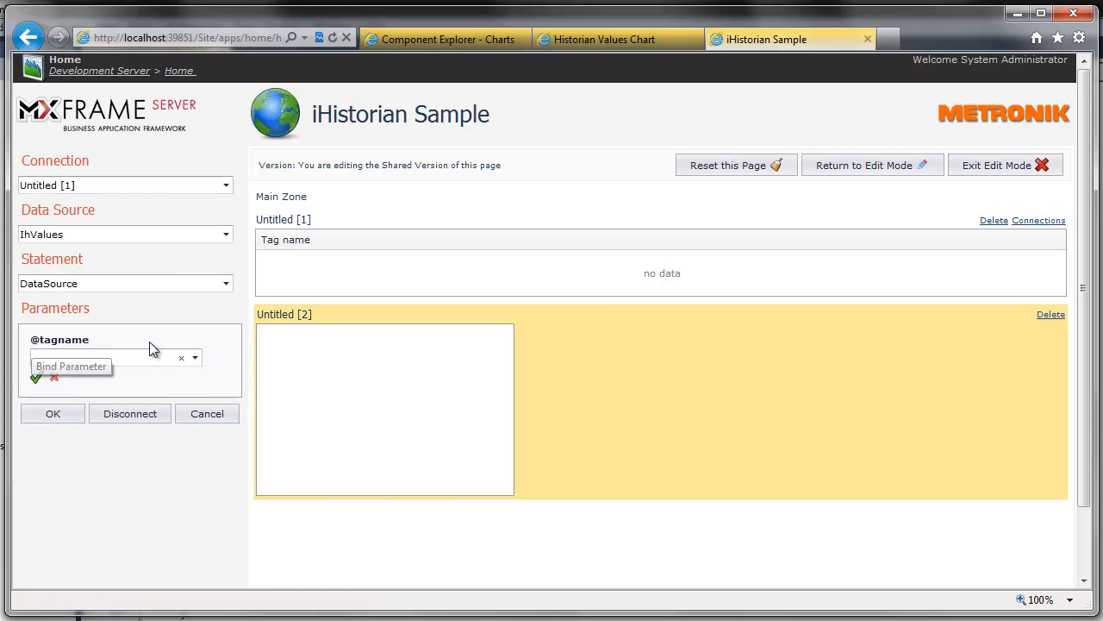
{"action": "left_click", "coordinate": [195, 357]}
{"action": "left_click", "coordinate": [185, 371]}
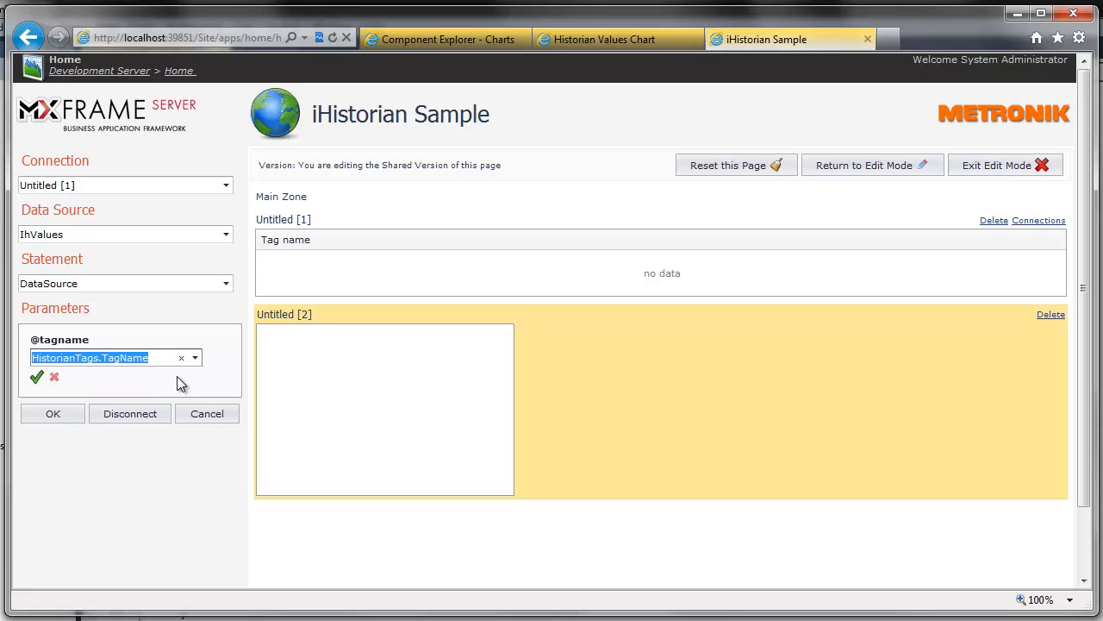
{"action": "left_click", "coordinate": [36, 377]}
{"action": "left_click", "coordinate": [47, 381]}
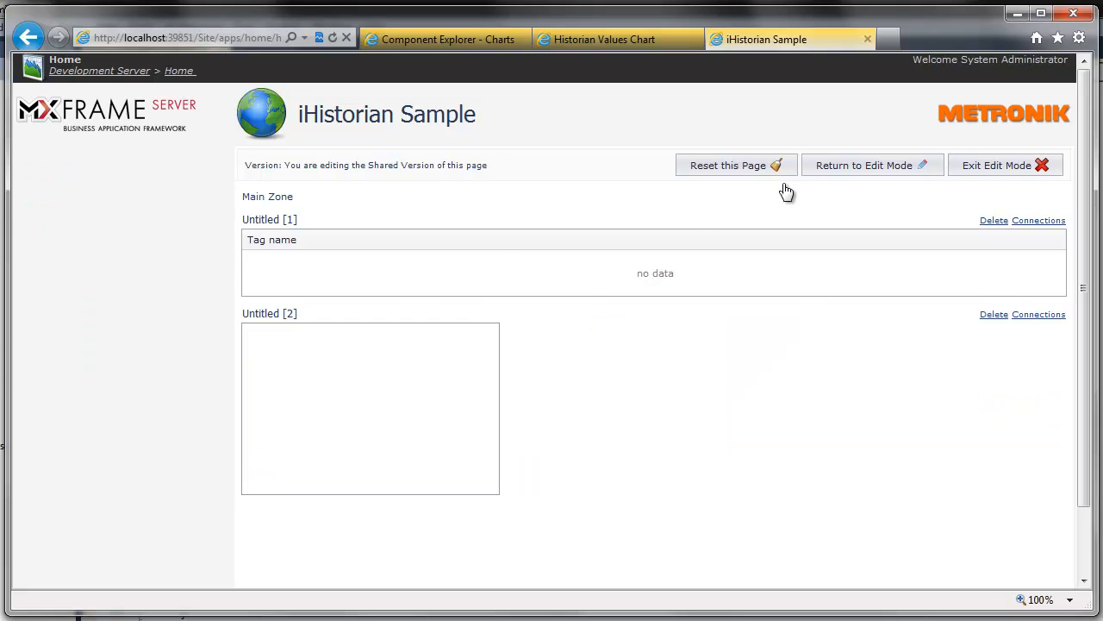
- Exit the page's edit mode and chart the SIM_CA_sin20 tag from page 3 of the grid
{"action": "left_click", "coordinate": [1000, 169]}
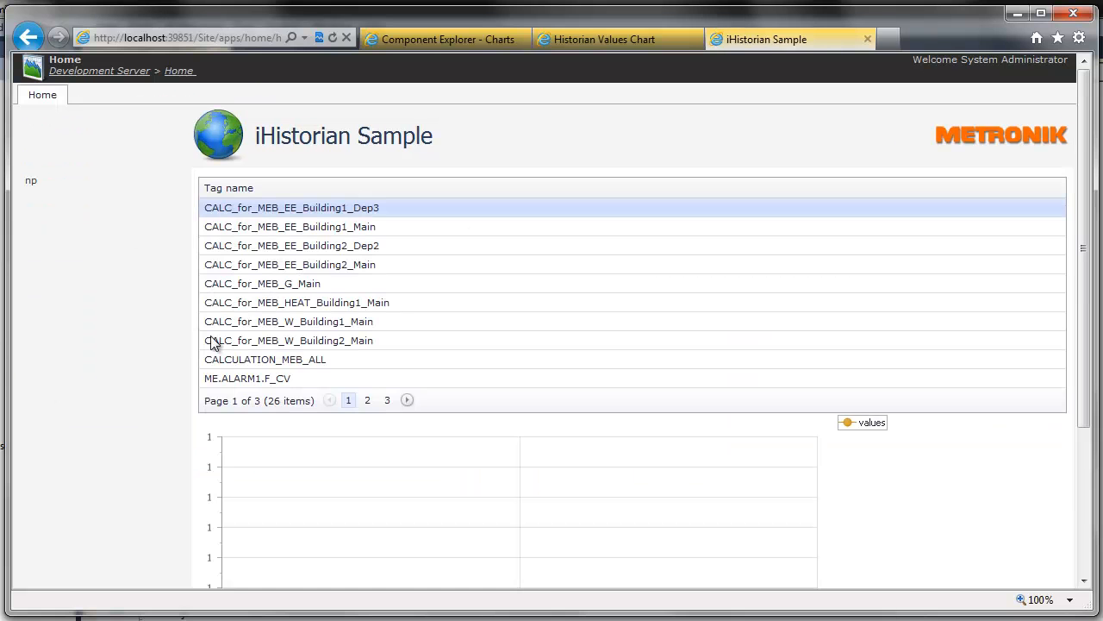
{"action": "left_click", "coordinate": [388, 402]}
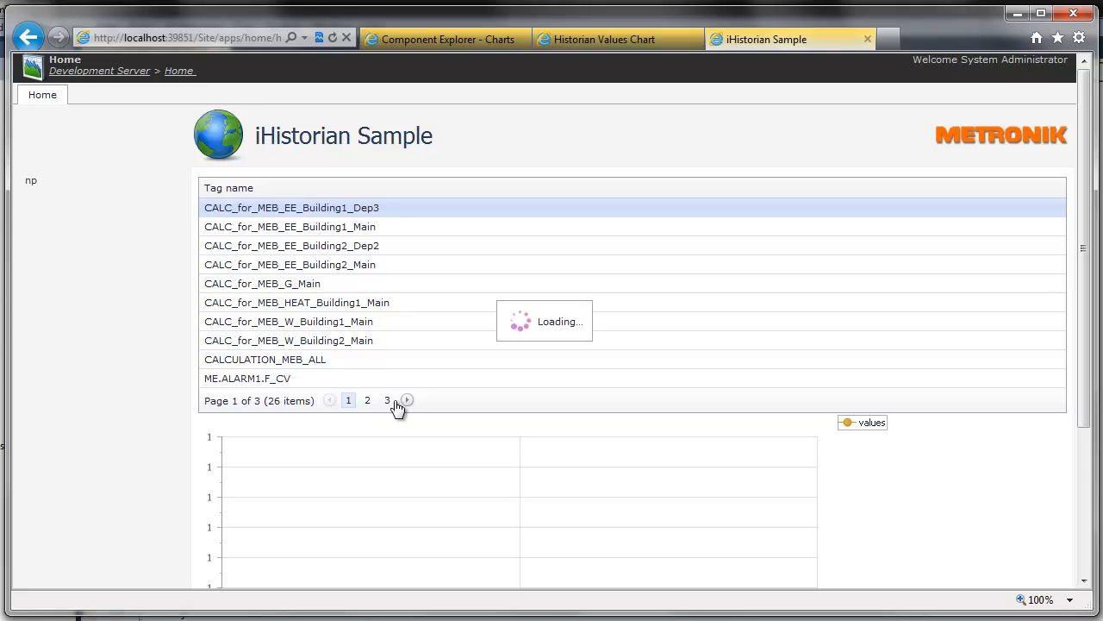
{"action": "left_click", "coordinate": [289, 245]}
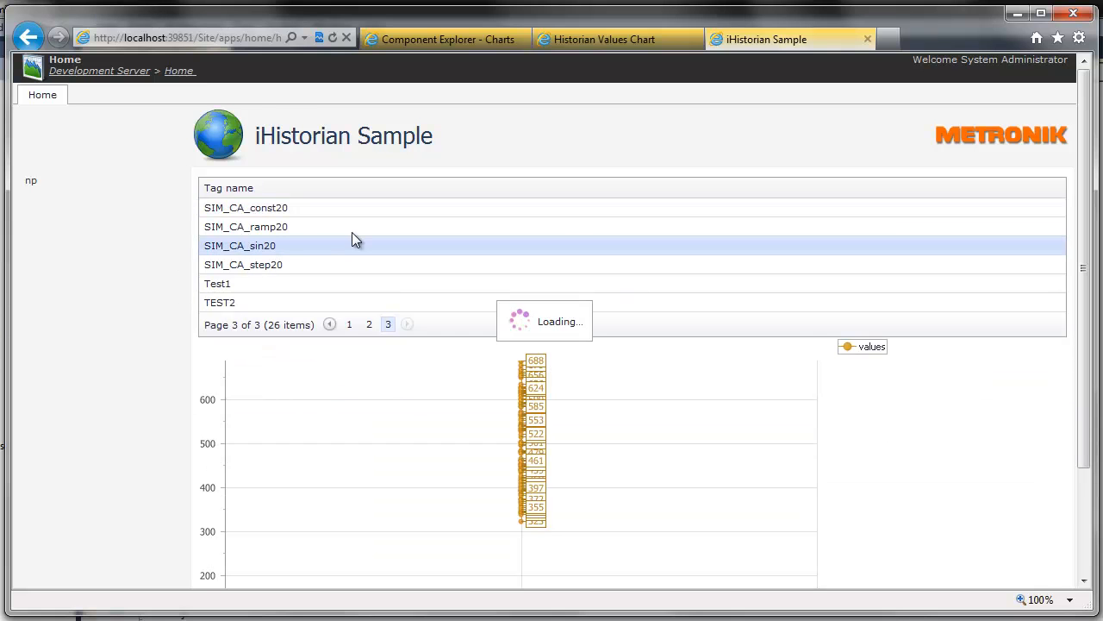
- Make the label of the values series invisible in the Historian Values Chart and save it
{"action": "left_click", "coordinate": [599, 41]}
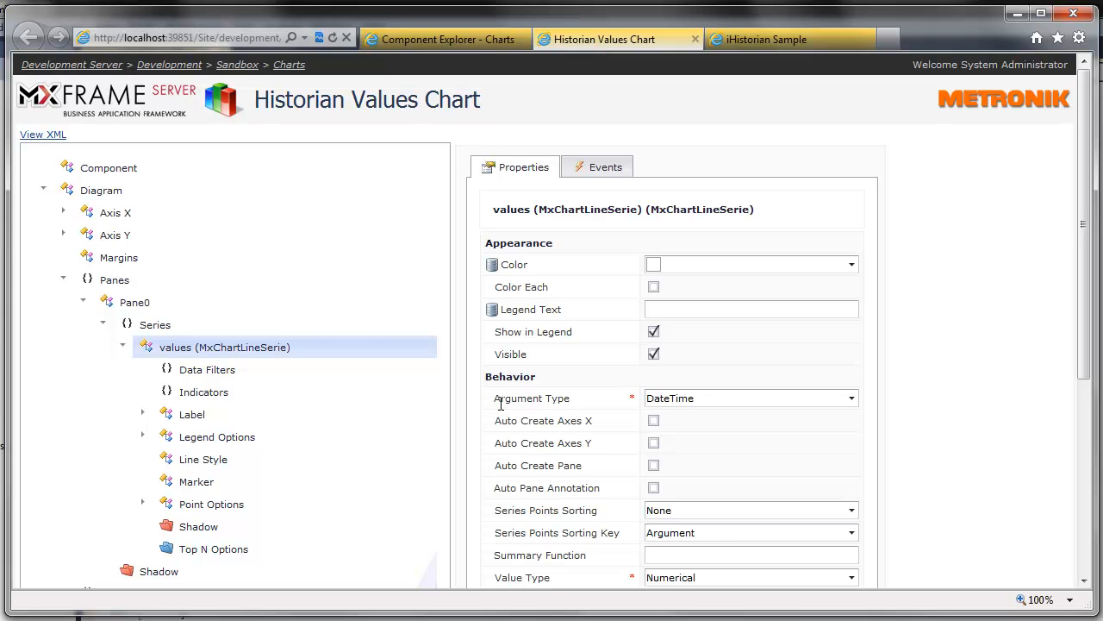
{"action": "left_click", "coordinate": [191, 415]}
{"action": "scroll", "coordinate": [777, 397], "scroll_direction": "down", "scroll_amount": 1}
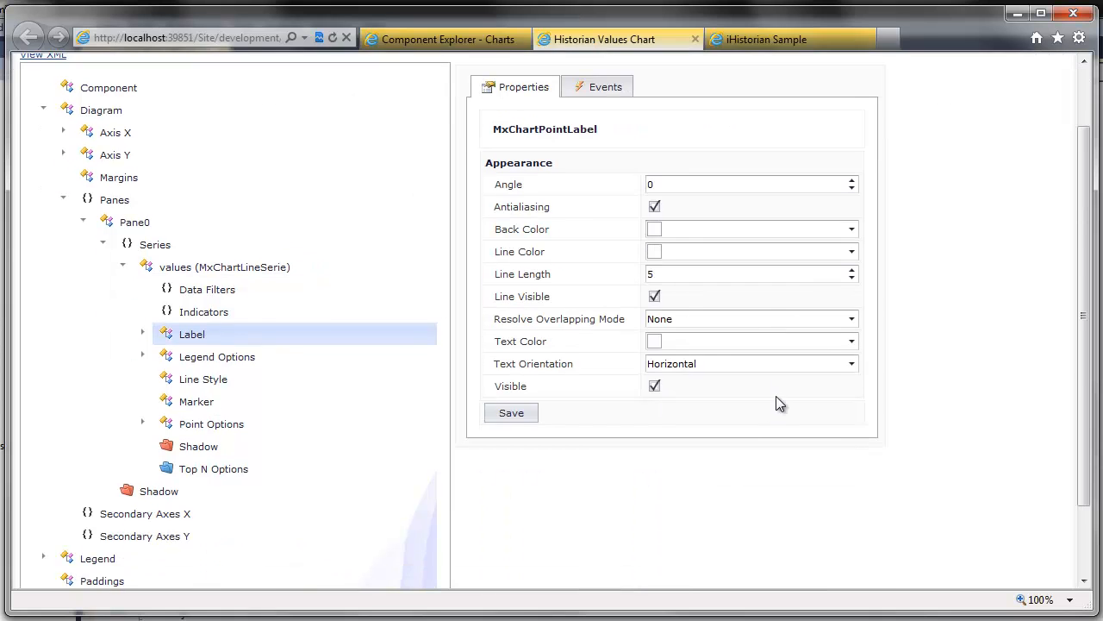
{"action": "left_click", "coordinate": [655, 388]}
{"action": "left_click", "coordinate": [528, 417]}
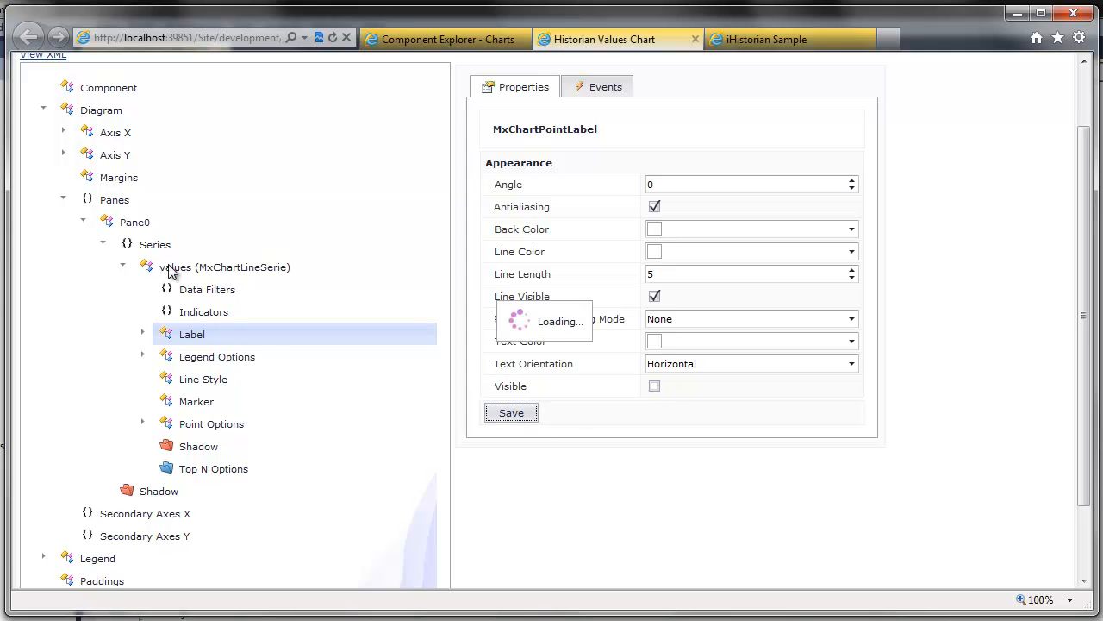
- Set the X axis's date time grid alignment and date time measure unit to Minute and save
{"action": "left_click", "coordinate": [115, 138]}
{"action": "left_click", "coordinate": [793, 362]}
{"action": "scroll", "coordinate": [797, 396], "scroll_direction": "up", "scroll_amount": 1}
{"action": "left_click", "coordinate": [795, 407]}
{"action": "left_click", "coordinate": [851, 385]}
{"action": "left_click", "coordinate": [802, 433]}
{"action": "left_click", "coordinate": [520, 552]}
- On the iHistorian Sample page, chart the SIM_CA_step20 and Test1 tags to check the modified chart
{"action": "left_click", "coordinate": [730, 39]}
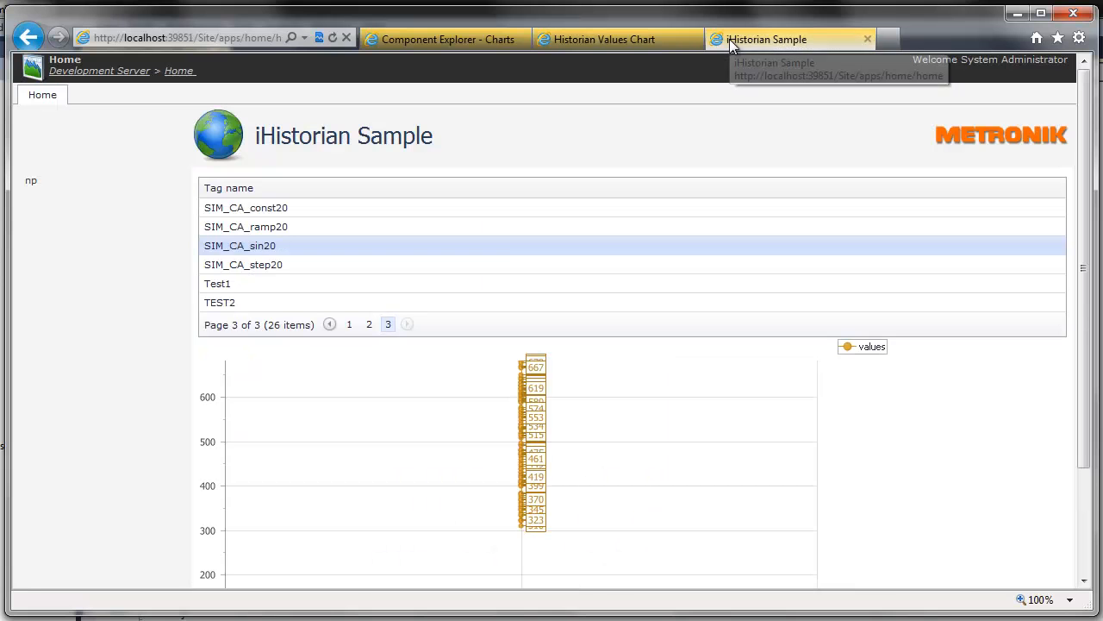
{"action": "left_click", "coordinate": [338, 271]}
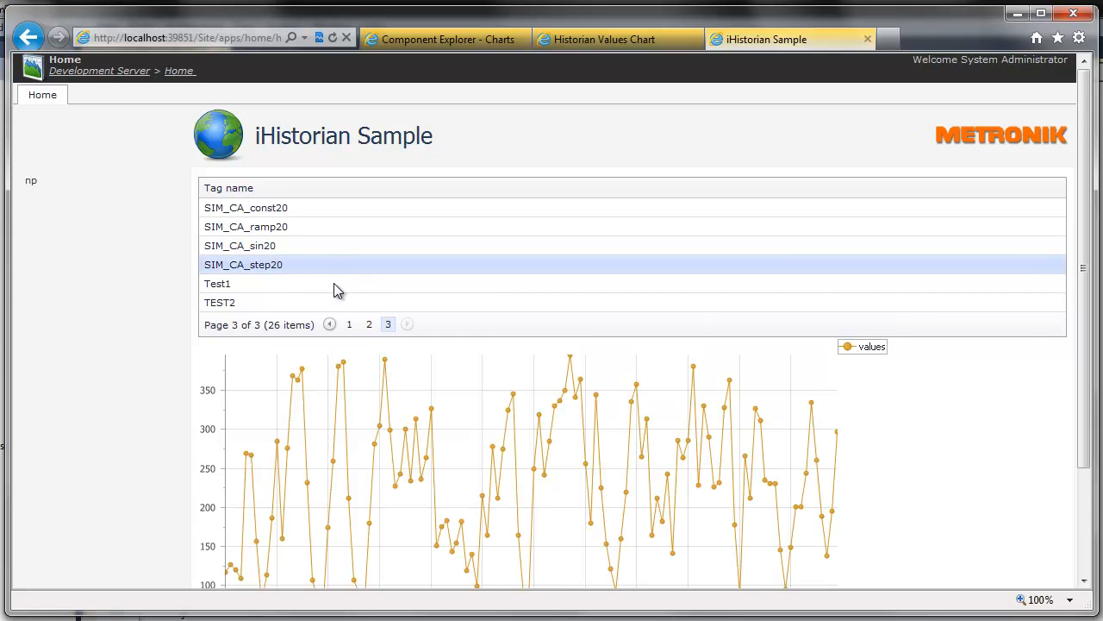
{"action": "left_click", "coordinate": [336, 284]}
- Set the color of the chart's values line series to red (#FF0000) and save it
{"action": "left_click", "coordinate": [597, 40]}
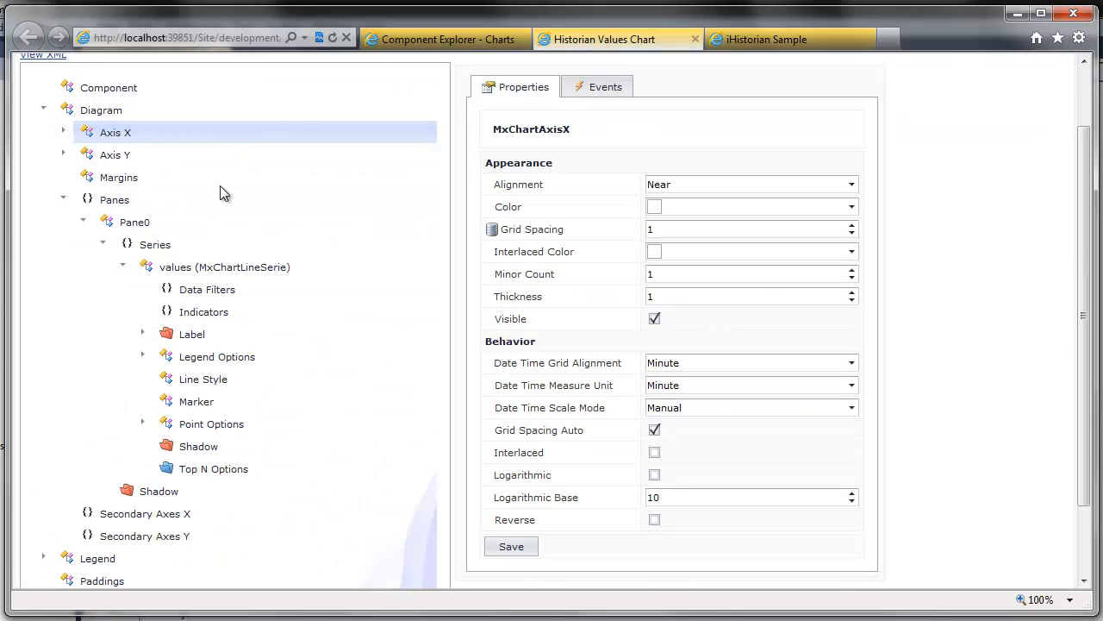
{"action": "left_click", "coordinate": [178, 268]}
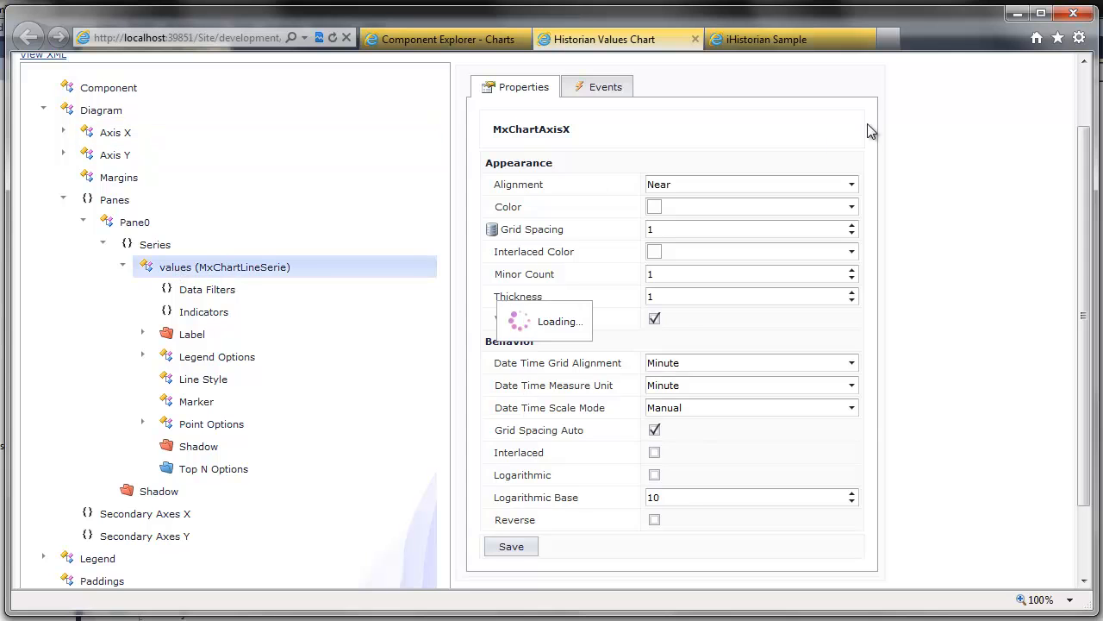
{"action": "left_click", "coordinate": [688, 185]}
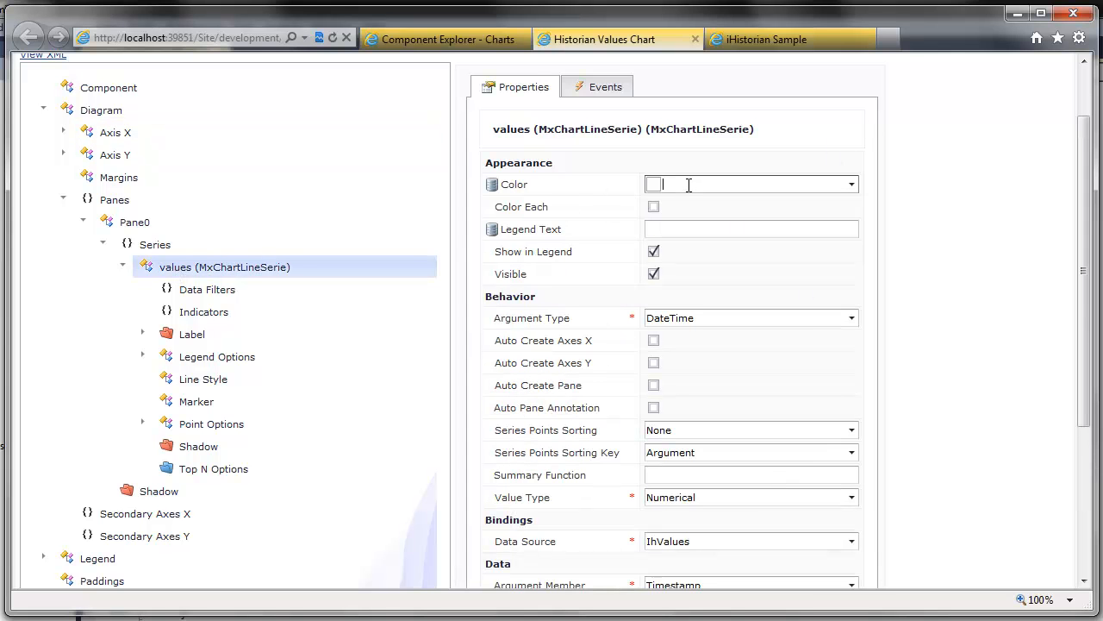
{"action": "key", "text": "Return"}
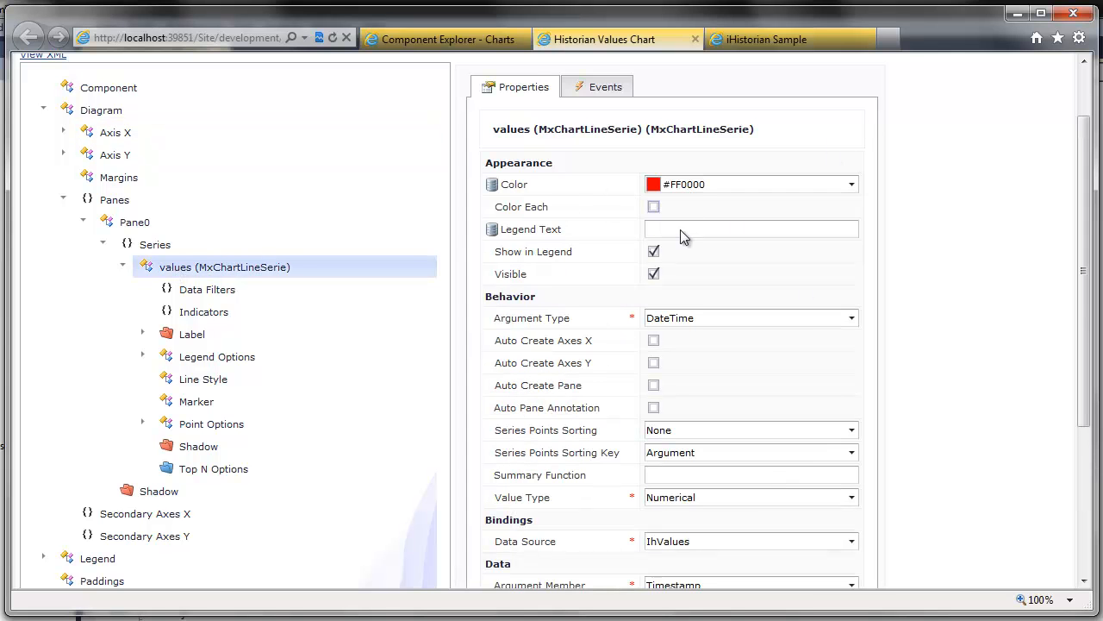
{"action": "scroll", "coordinate": [1041, 358], "scroll_direction": "down", "scroll_amount": 1}
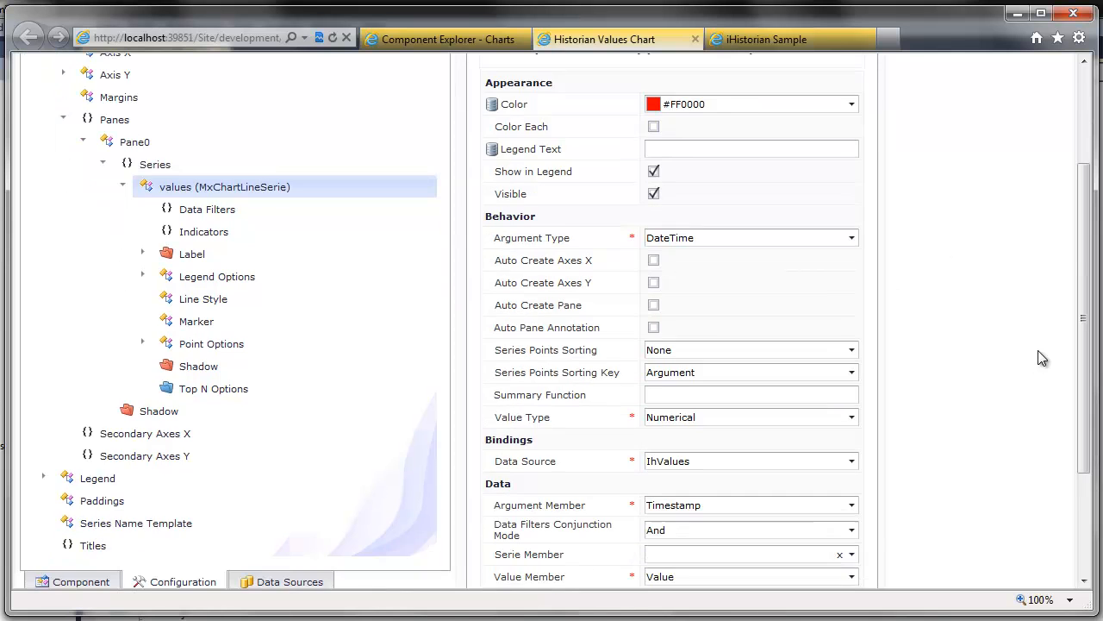
{"action": "scroll", "coordinate": [538, 504], "scroll_direction": "down", "scroll_amount": 2}
{"action": "left_click", "coordinate": [514, 545]}
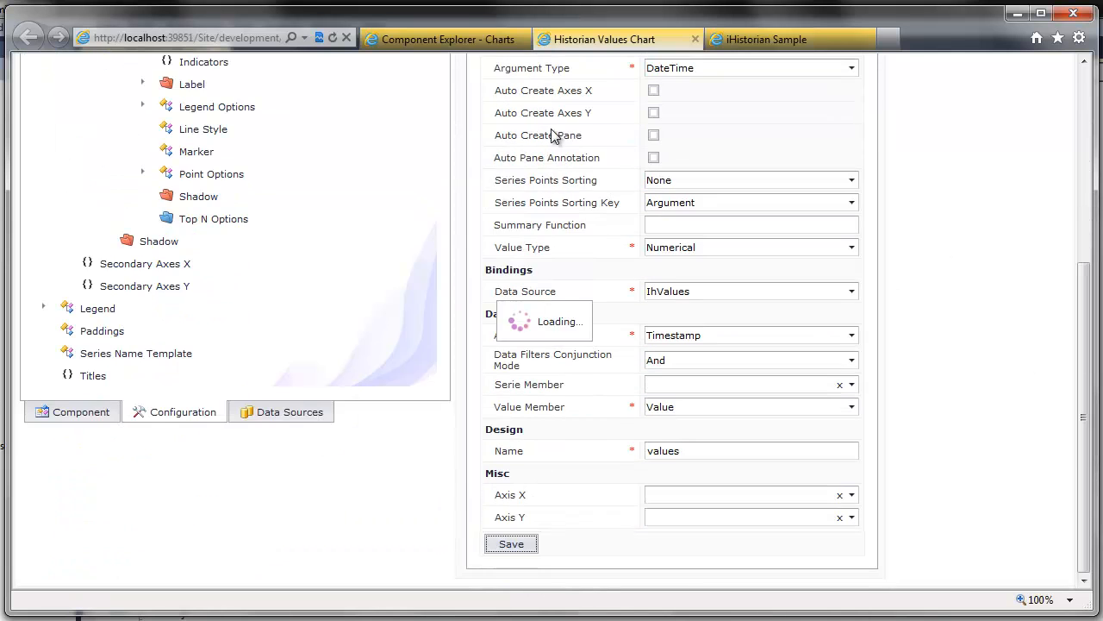
- On the iHistorian Sample page, chart SIM_CA_step20, SIM_CA_sin20 and SIM_CA_ramp20 in turn to check the line color
{"action": "left_click", "coordinate": [461, 43]}
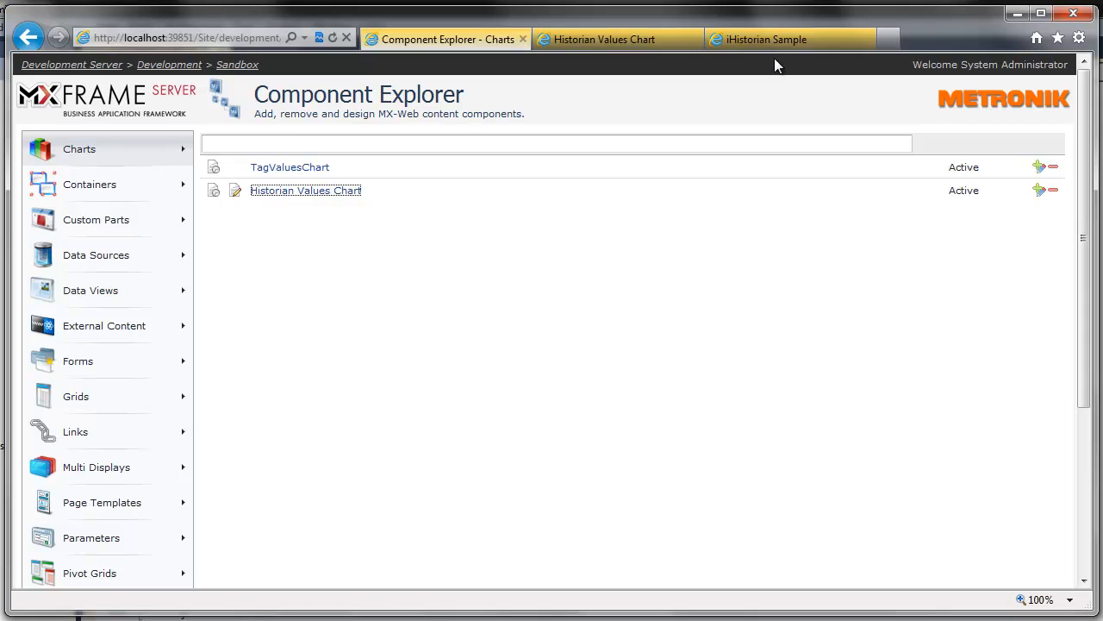
{"action": "left_click", "coordinate": [767, 39]}
{"action": "left_click", "coordinate": [253, 267]}
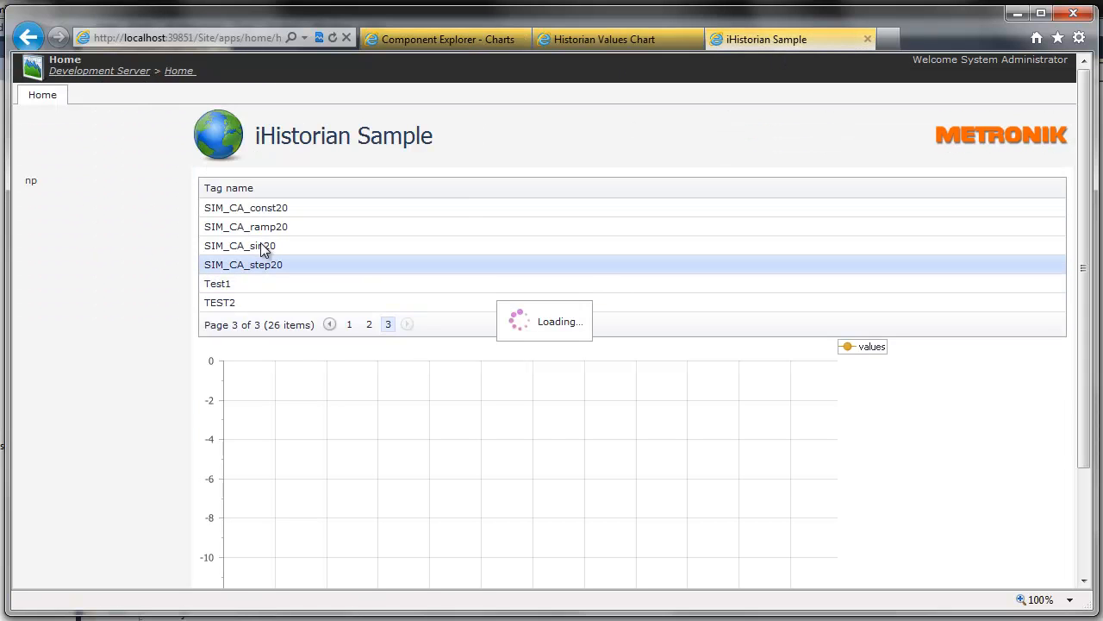
{"action": "left_click", "coordinate": [262, 244]}
{"action": "left_click", "coordinate": [265, 229]}
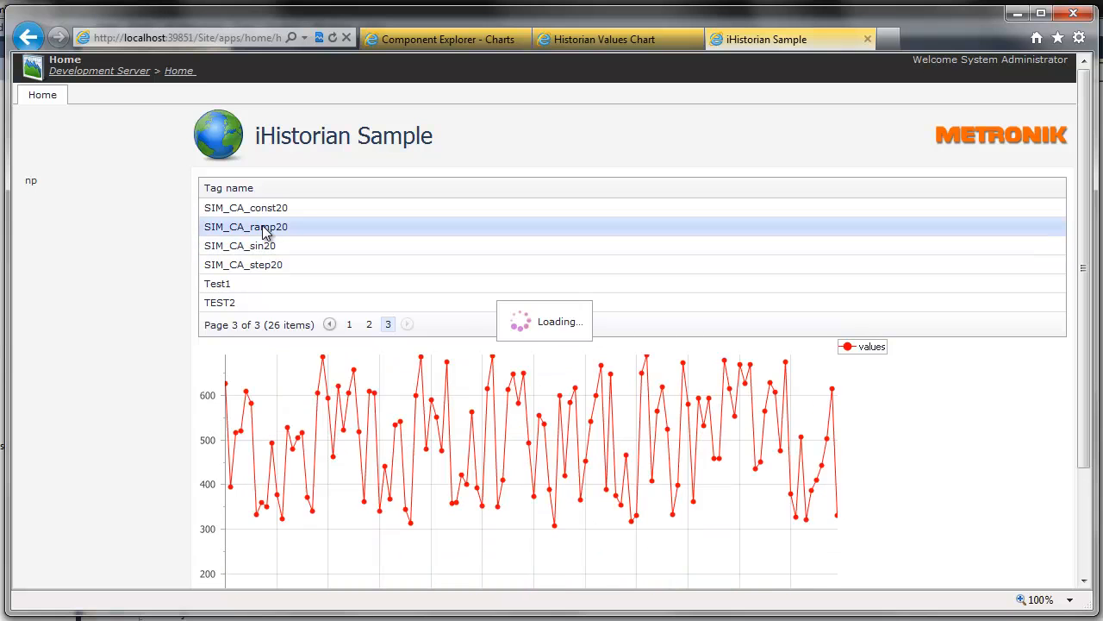